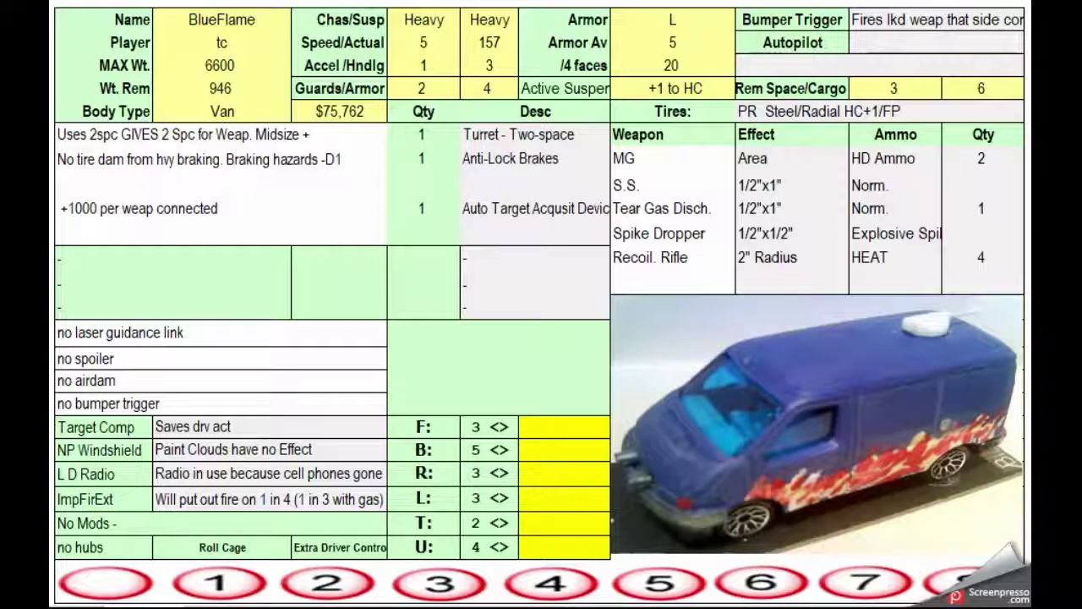
Move the van picture aside to inspect the extra weapon rows beneath it, and place it back over them
{"action": "left_click", "coordinate": [847, 342]}
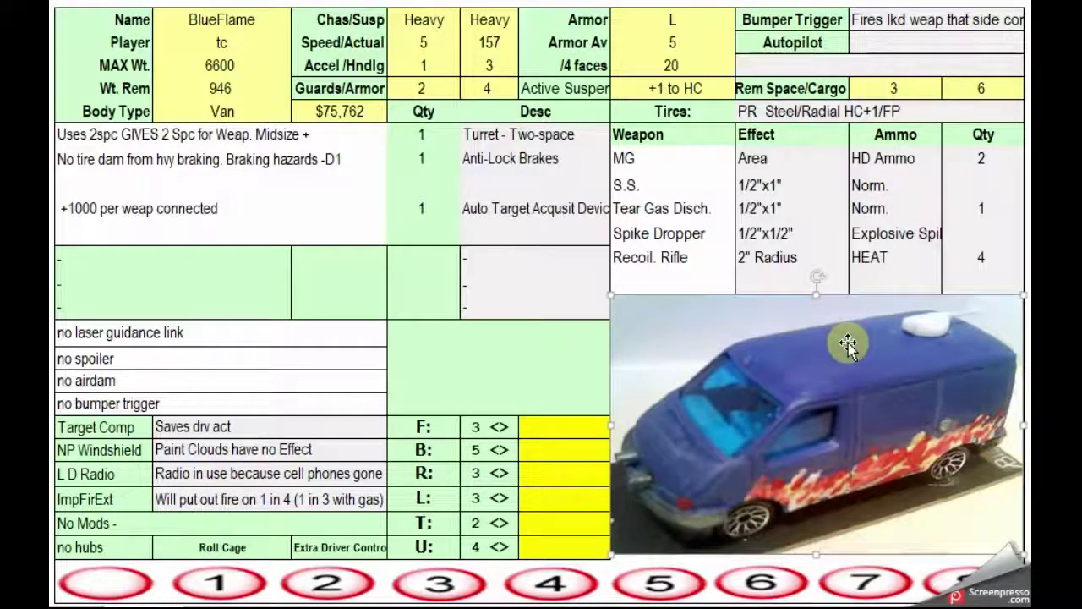
{"action": "left_click_drag", "start_coordinate": [848, 342], "coordinate": [406, 330]}
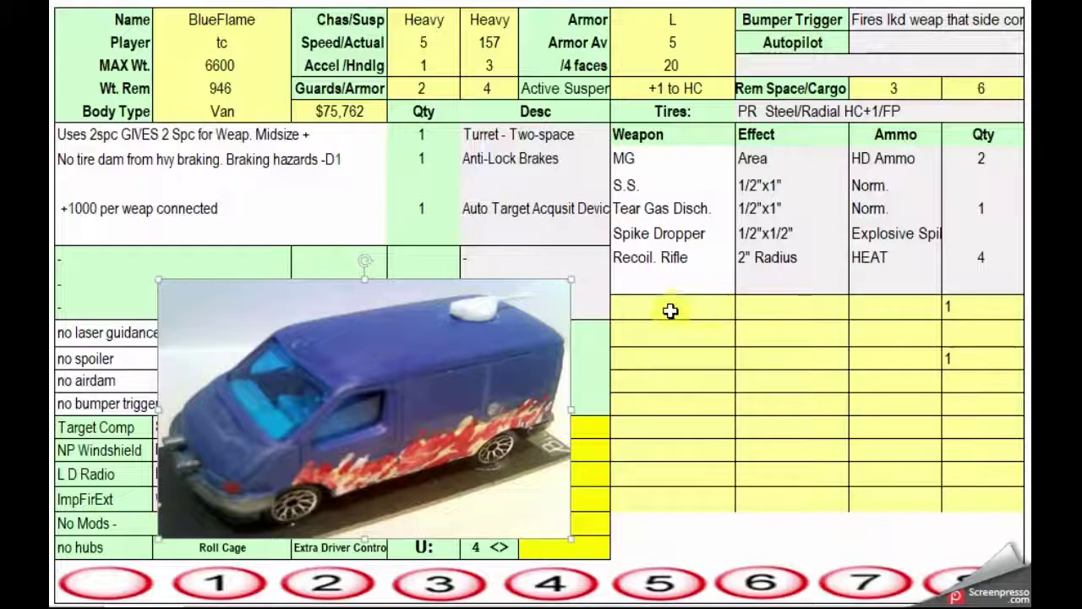
{"action": "left_click_drag", "start_coordinate": [324, 319], "coordinate": [764, 326]}
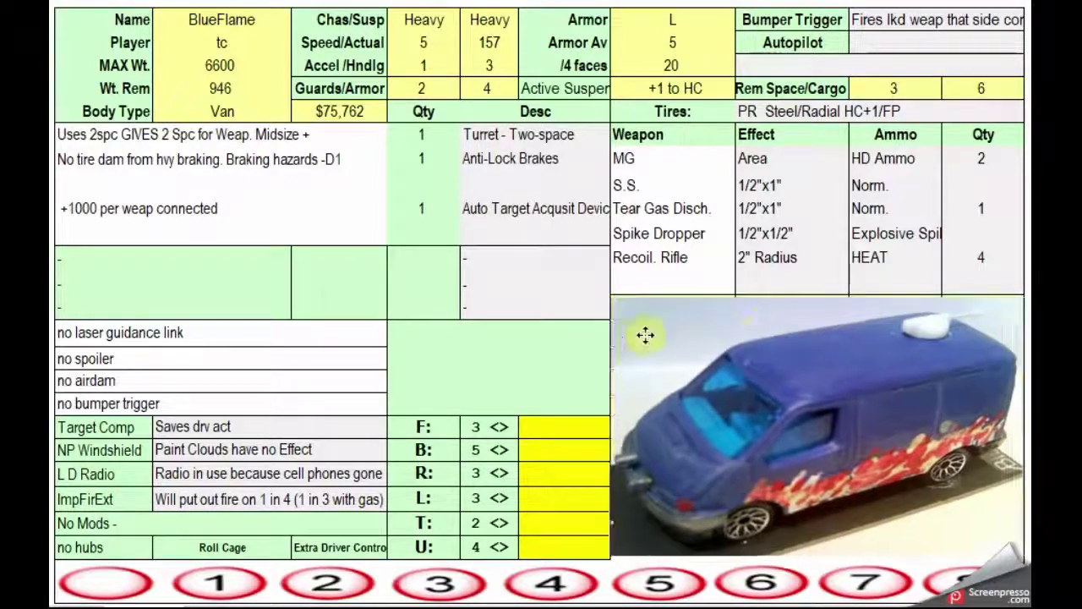
{"action": "left_click_drag", "start_coordinate": [645, 333], "coordinate": [238, 328]}
{"action": "left_click_drag", "start_coordinate": [967, 361], "coordinate": [901, 367]}
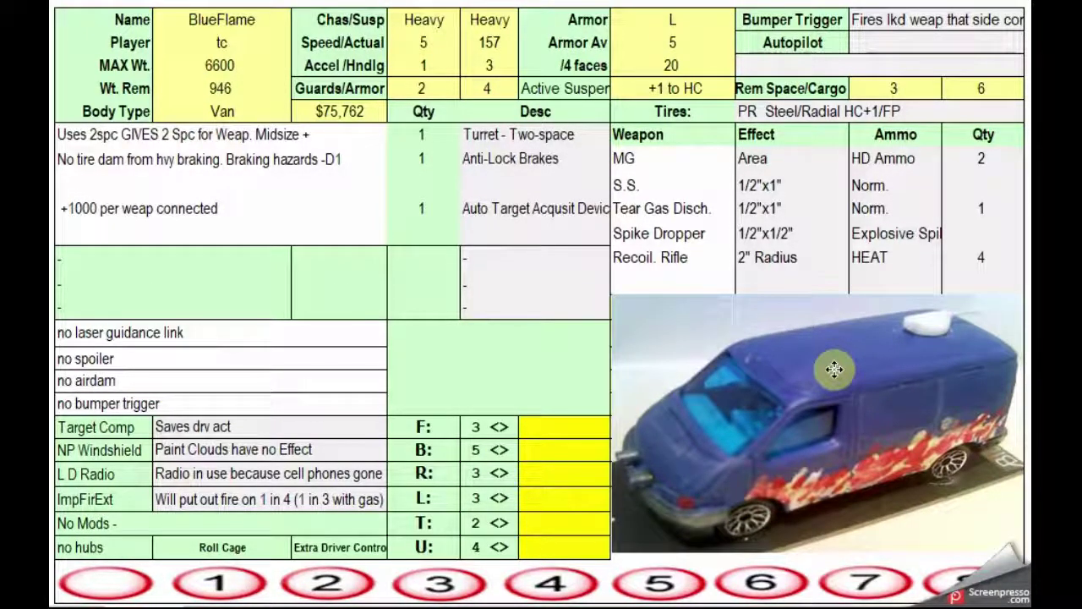
{"action": "left_click_drag", "start_coordinate": [834, 368], "coordinate": [834, 372]}
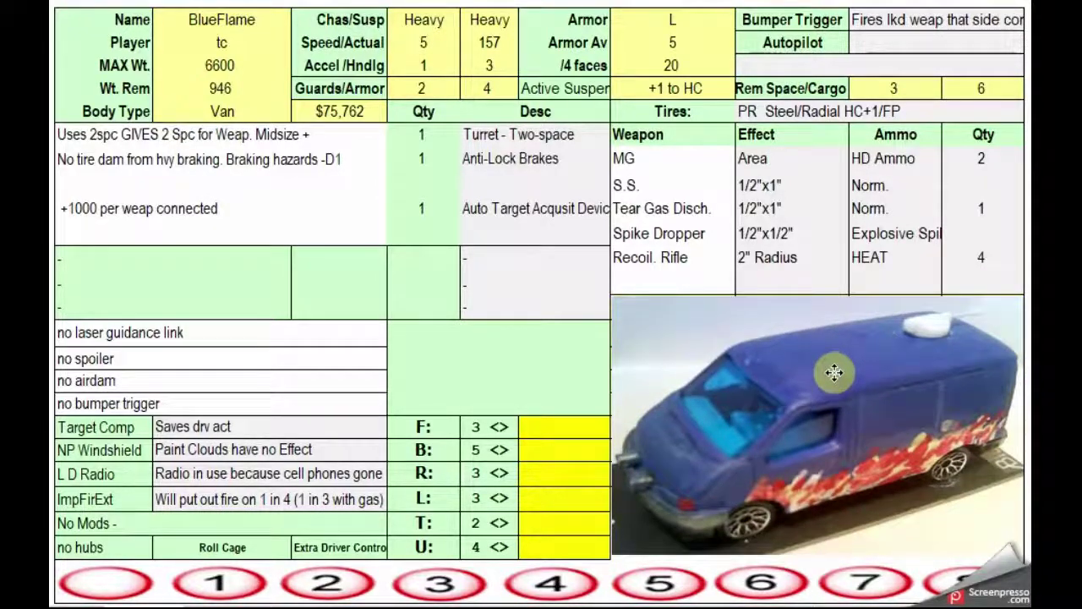
{"action": "left_click_drag", "start_coordinate": [834, 373], "coordinate": [399, 314]}
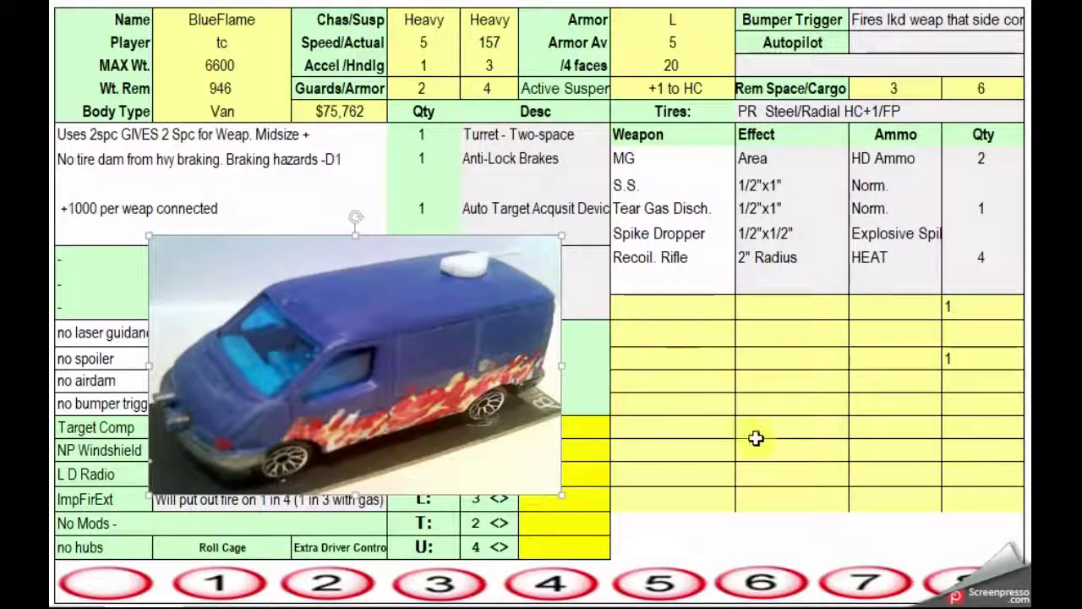
{"action": "left_click", "coordinate": [441, 362]}
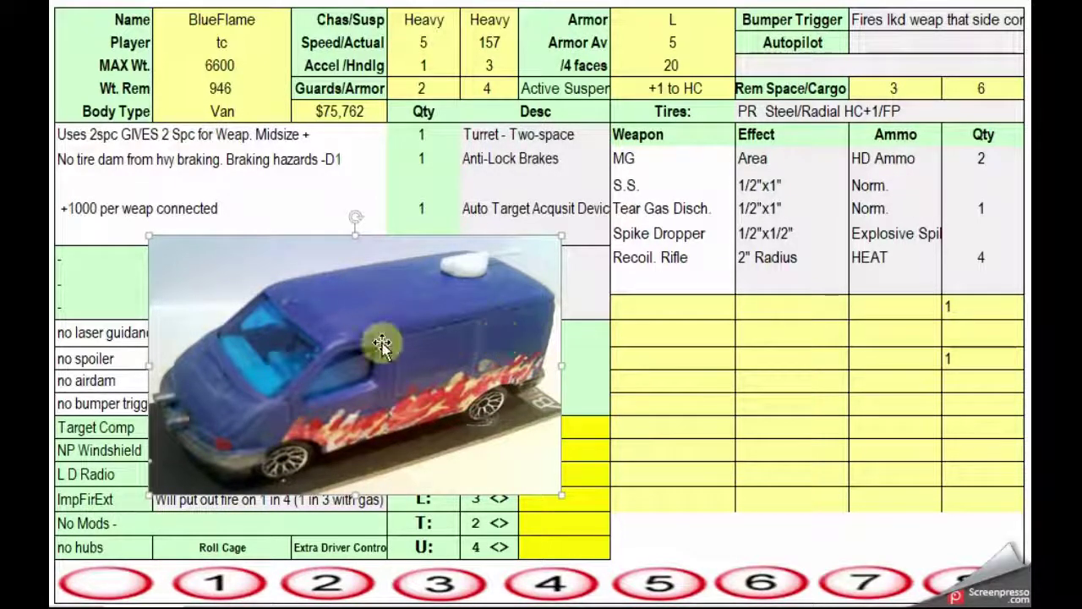
{"action": "left_click_drag", "start_coordinate": [382, 344], "coordinate": [828, 406]}
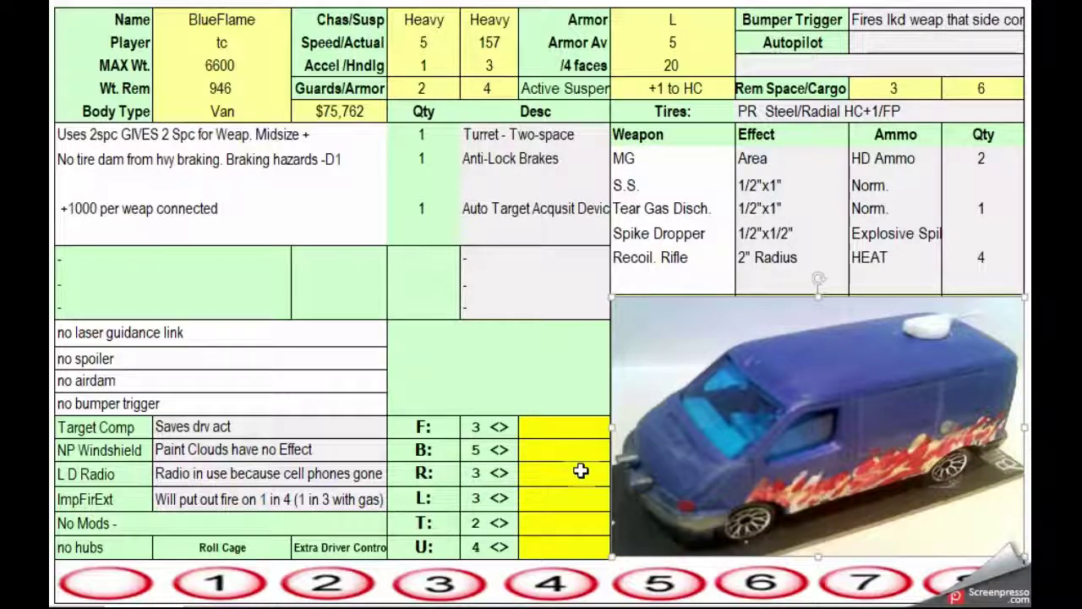
Examine the van's cost, chassis, suspension, speed, acceleration, handling, and guards/armor cells one by one
{"action": "left_click", "coordinate": [339, 110]}
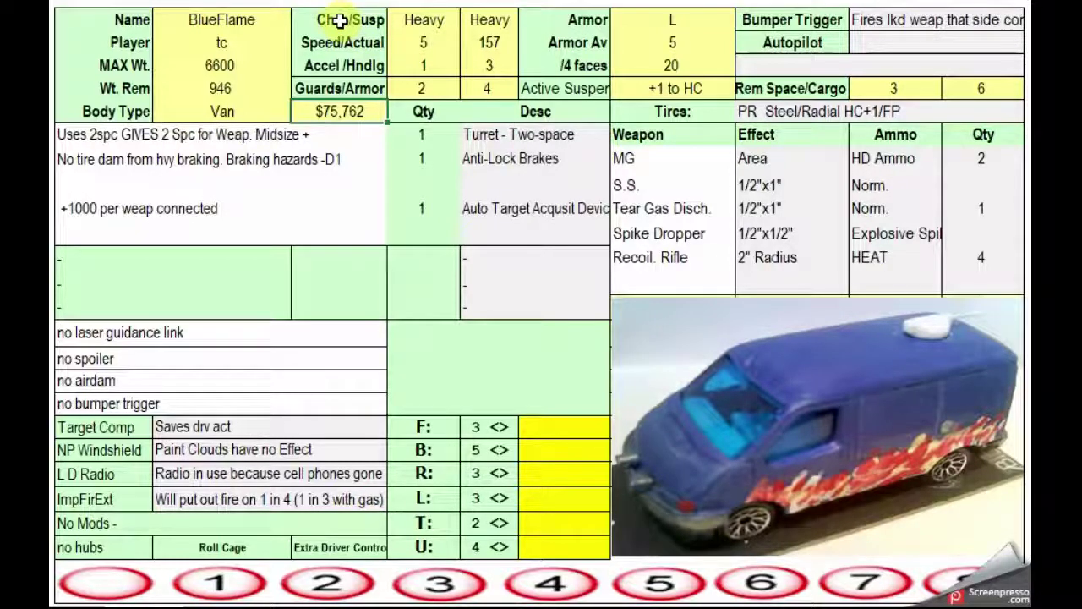
{"action": "left_click", "coordinate": [423, 20]}
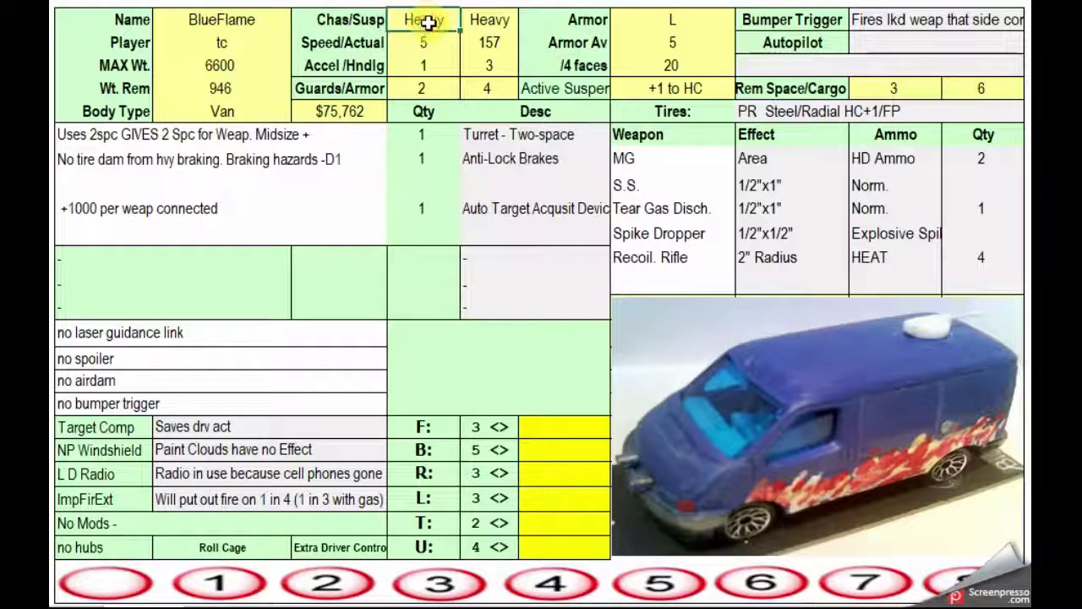
{"action": "left_click", "coordinate": [489, 20]}
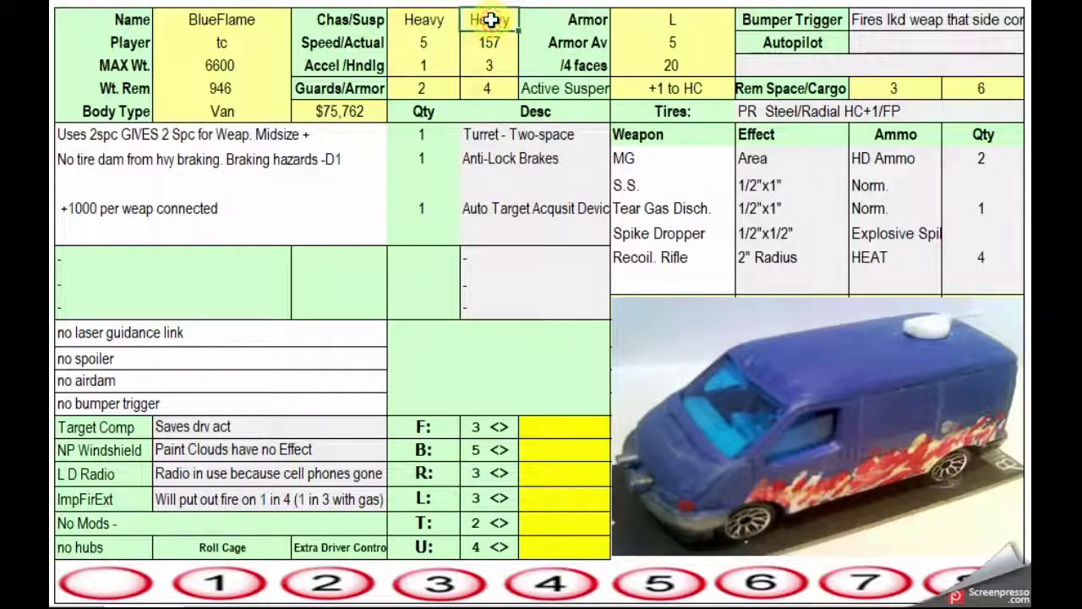
{"action": "left_click", "coordinate": [443, 41]}
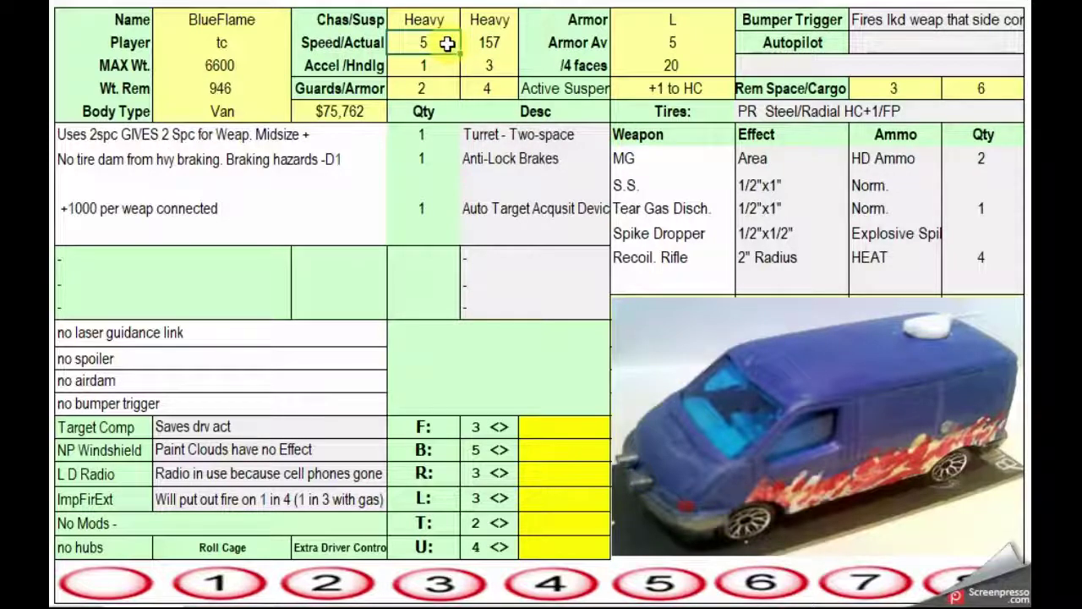
{"action": "left_click", "coordinate": [495, 42]}
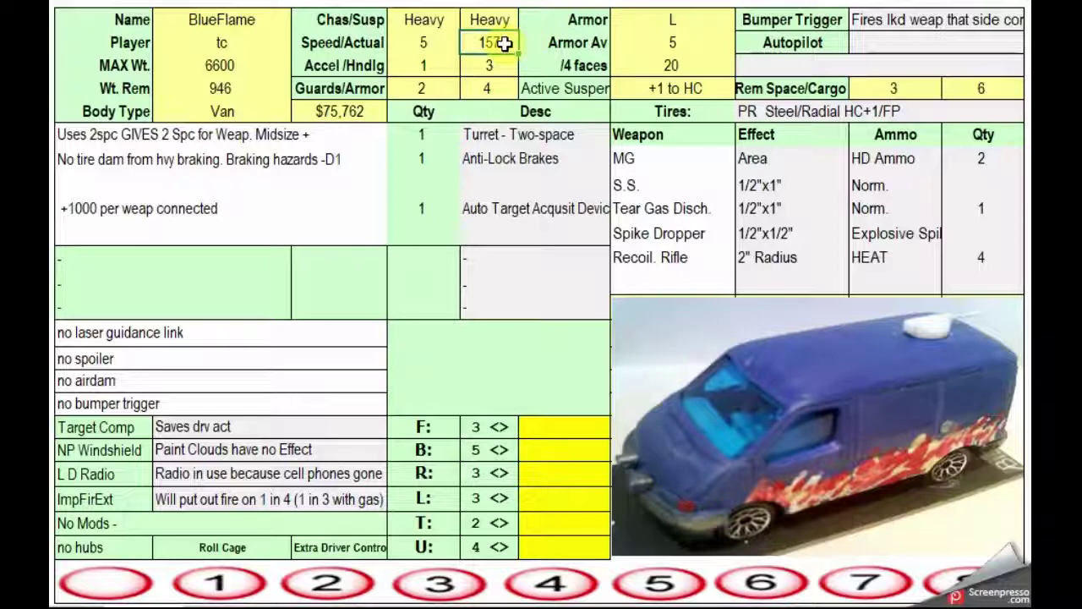
{"action": "left_click", "coordinate": [428, 65]}
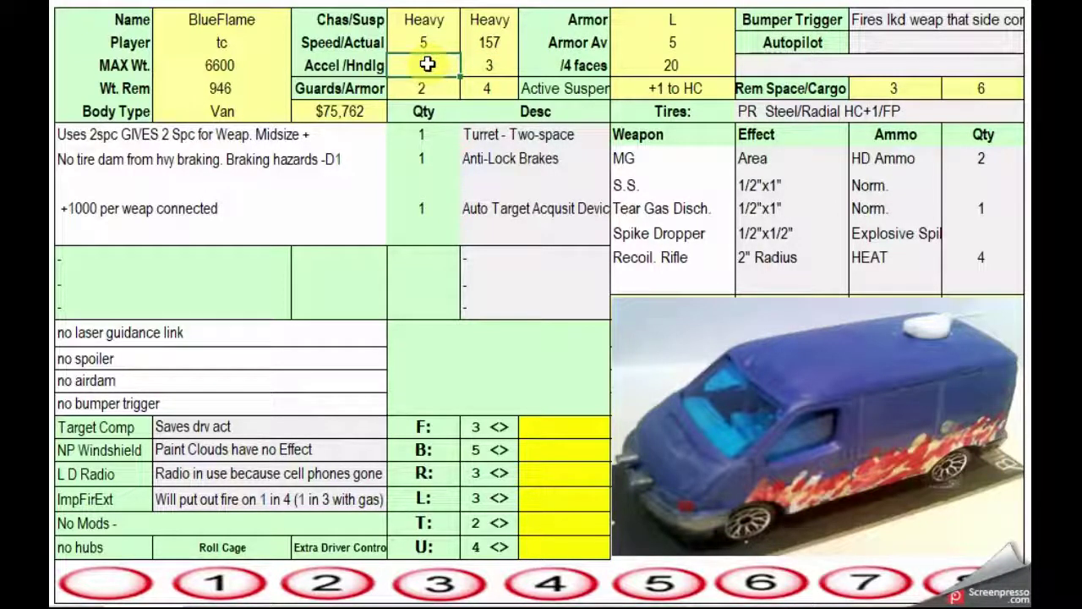
{"action": "left_click", "coordinate": [497, 66]}
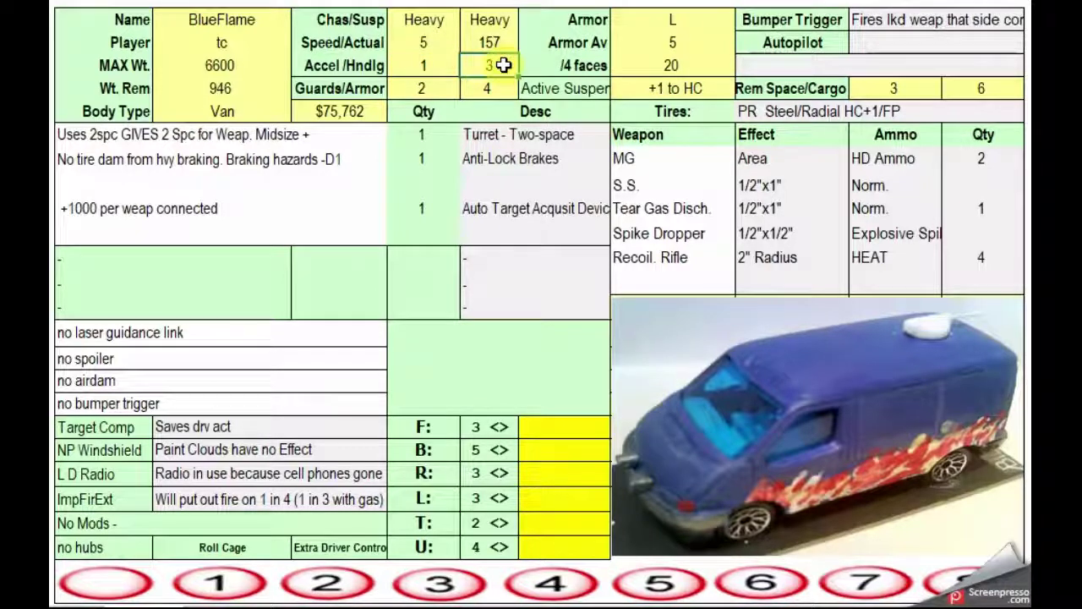
{"action": "left_click", "coordinate": [439, 88]}
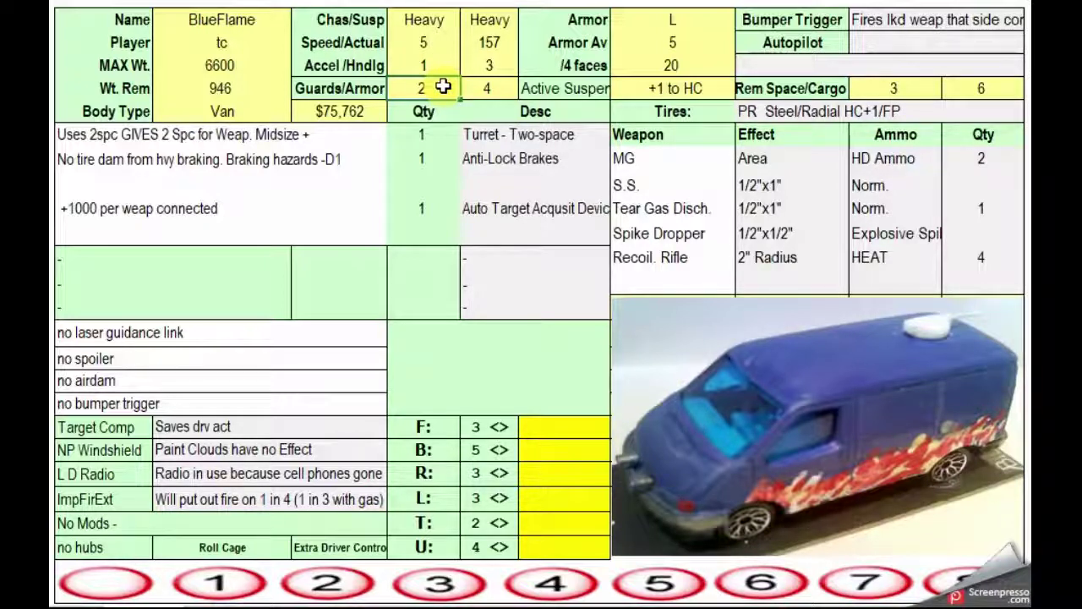
{"action": "left_click", "coordinate": [487, 88]}
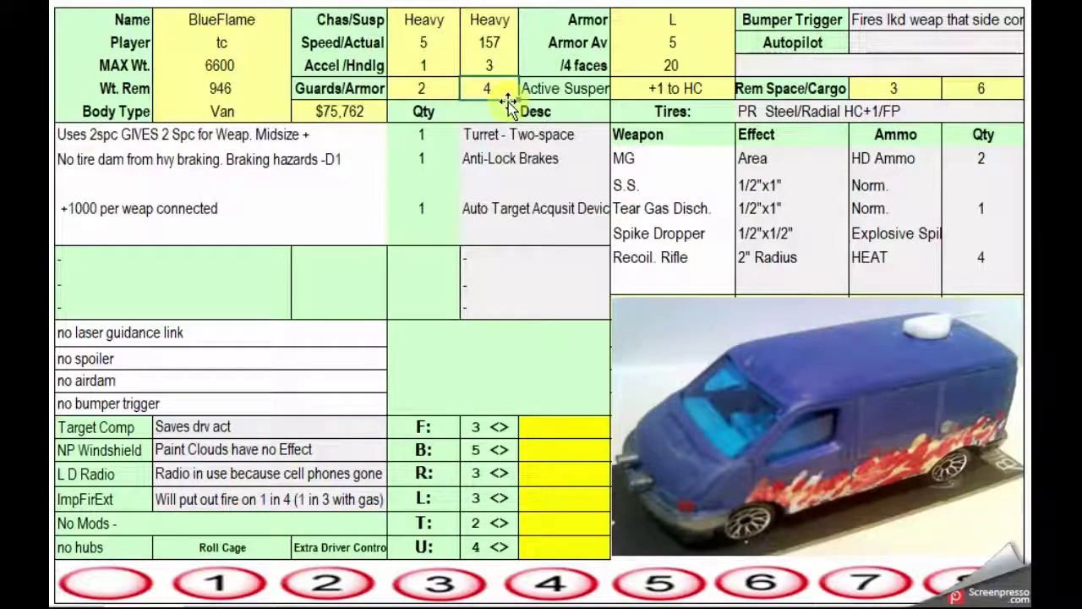
Examine the armor type, average armor, active suspension, handling, autopilot and remaining space/cargo entries
{"action": "left_click", "coordinate": [682, 19]}
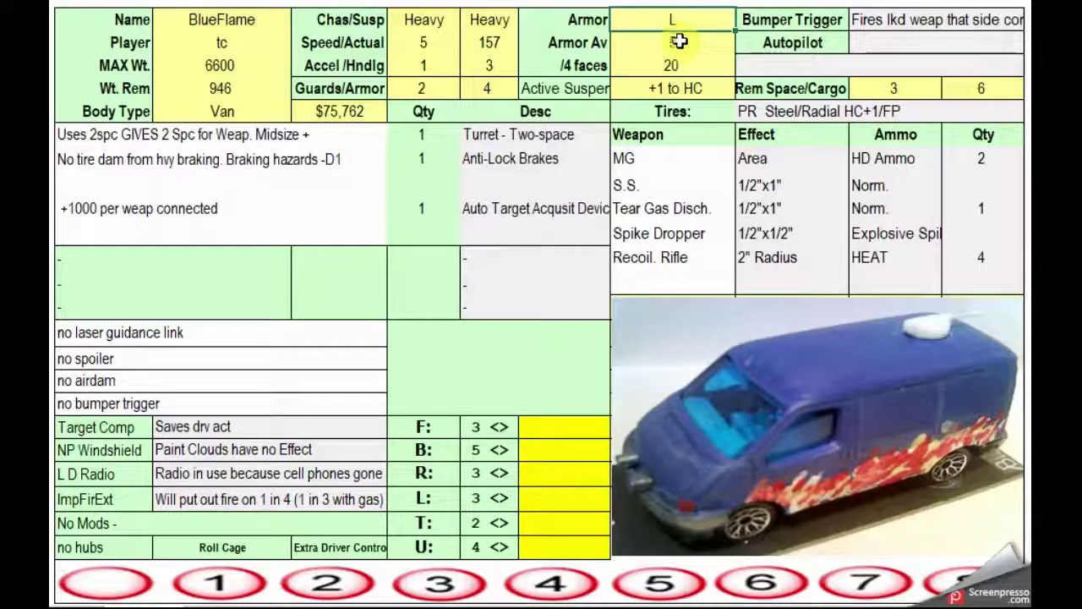
{"action": "left_click", "coordinate": [681, 41]}
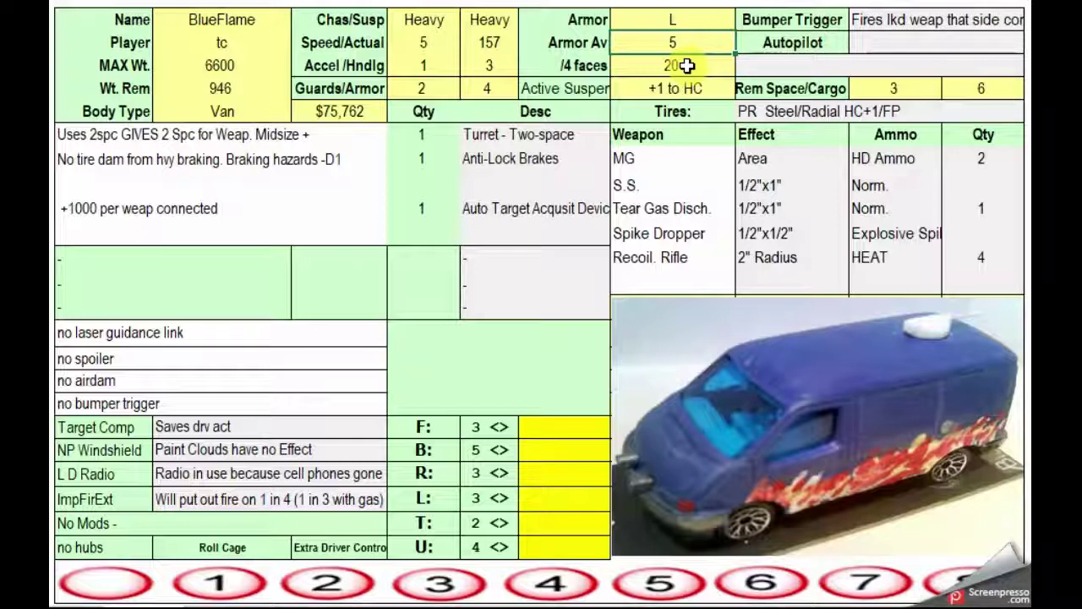
{"action": "left_click", "coordinate": [570, 88]}
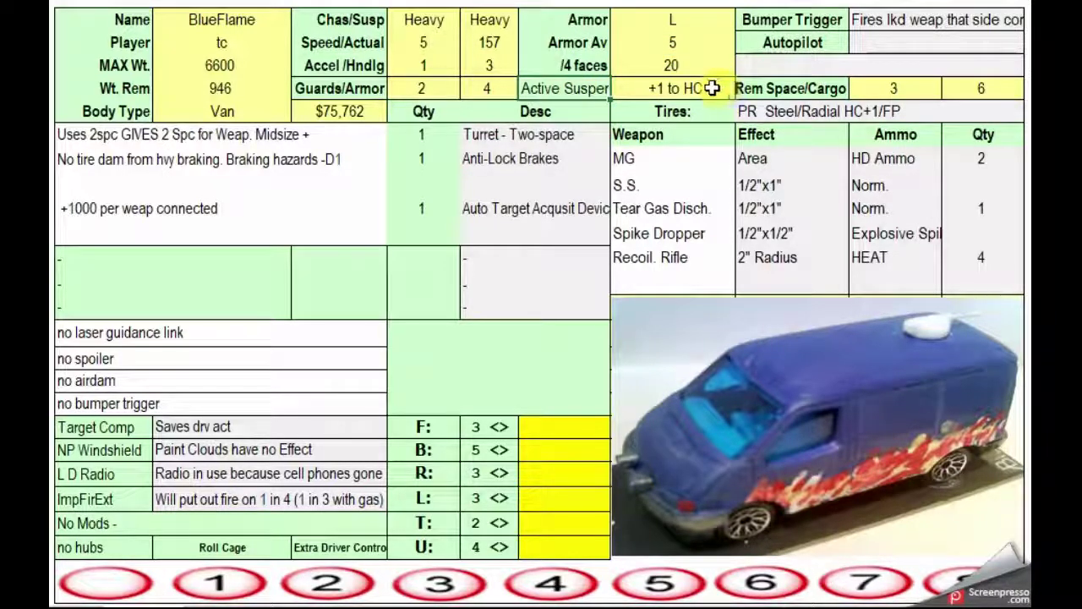
{"action": "left_click", "coordinate": [493, 68]}
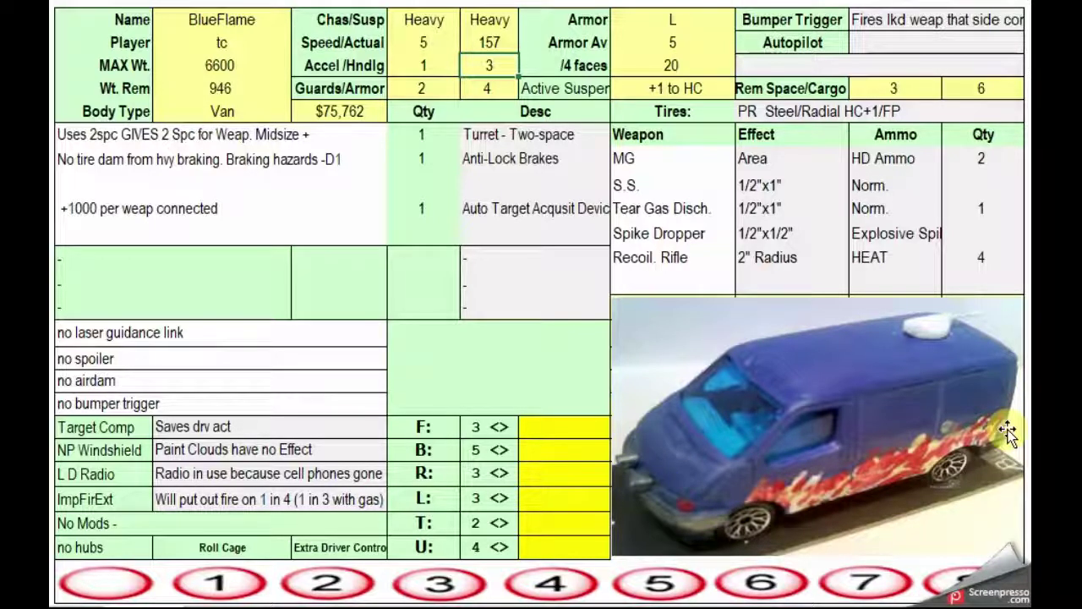
{"action": "left_click", "coordinate": [826, 43]}
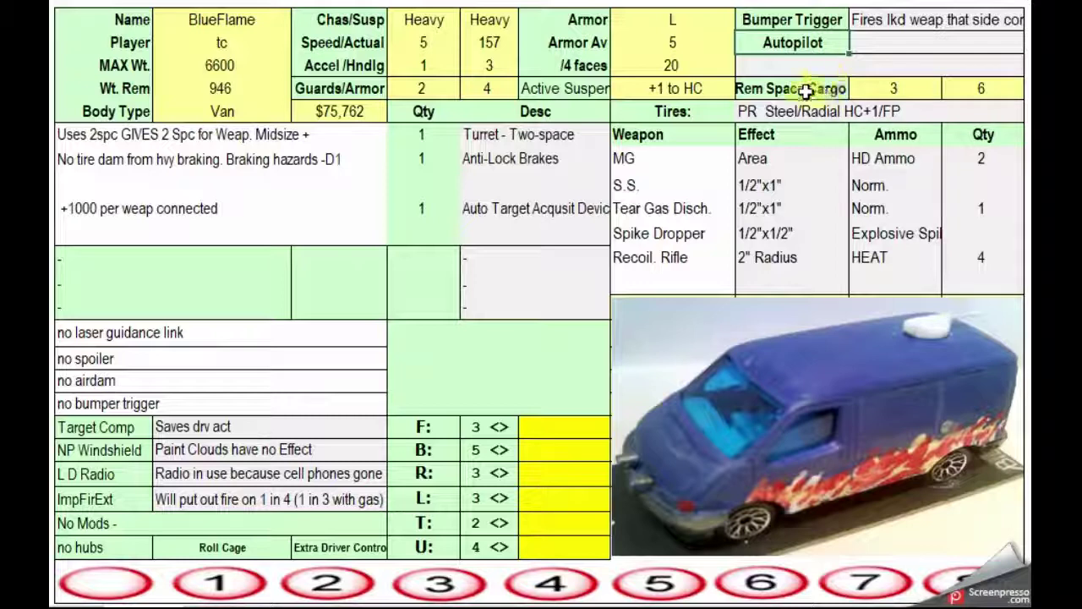
{"action": "left_click", "coordinate": [825, 83]}
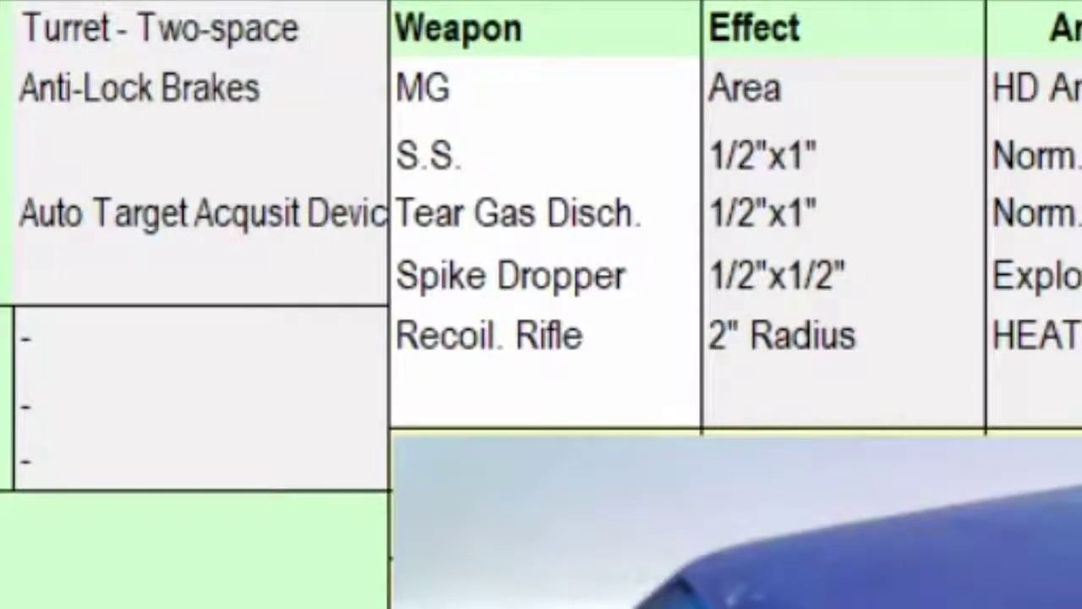
Review the MG and S.S. rows of the weapon table, including the S.S. effect, ammo and quantity
{"action": "left_click_drag", "start_coordinate": [589, 29], "coordinate": [541, 81]}
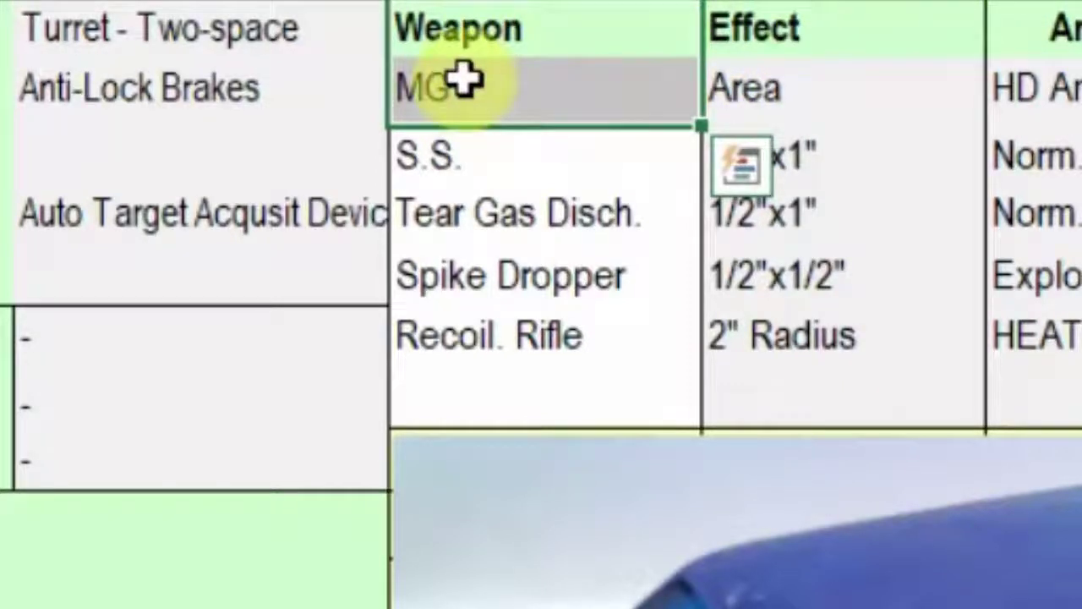
{"action": "left_click", "coordinate": [500, 103]}
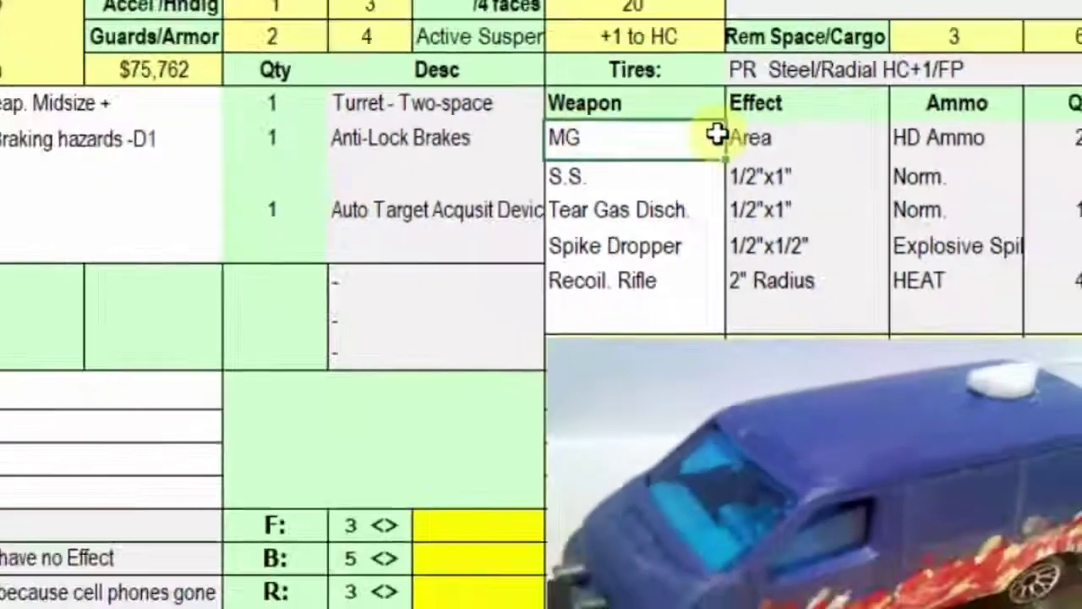
{"action": "left_click", "coordinate": [793, 81]}
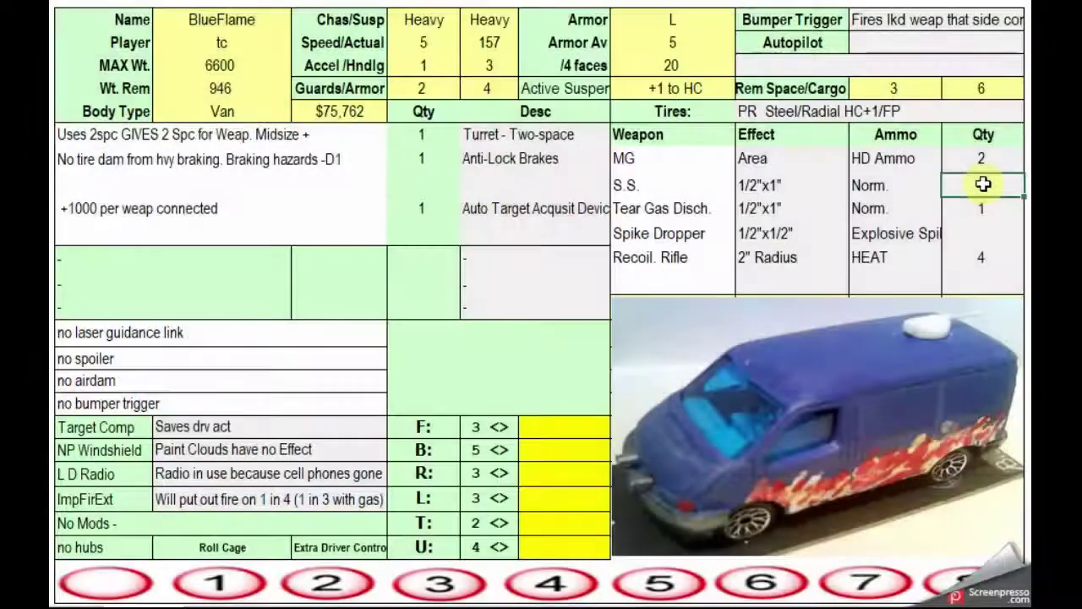
{"action": "left_click", "coordinate": [757, 185]}
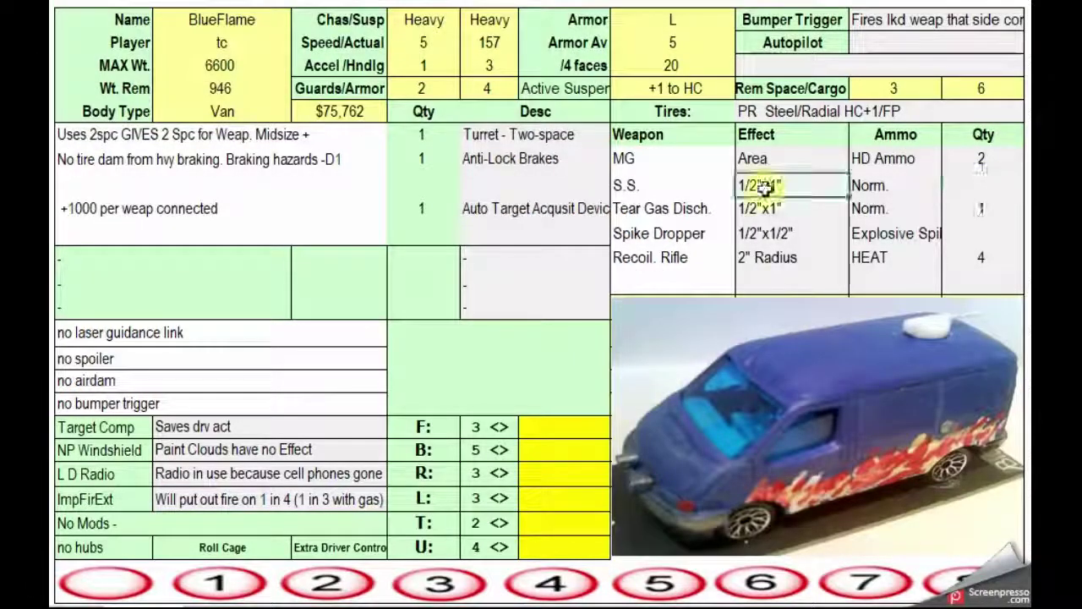
{"action": "left_click", "coordinate": [887, 186]}
Review the Tear Gas Disch. row's effect, ammo and quantity, and compare it with the S.S. row
{"action": "left_click", "coordinate": [680, 215]}
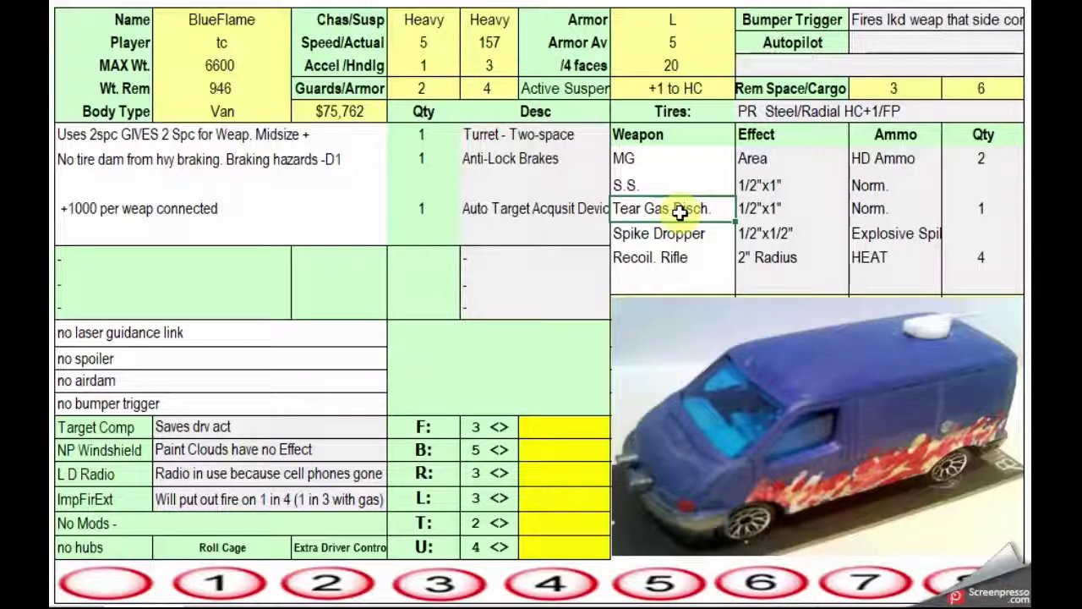
{"action": "left_click", "coordinate": [881, 210]}
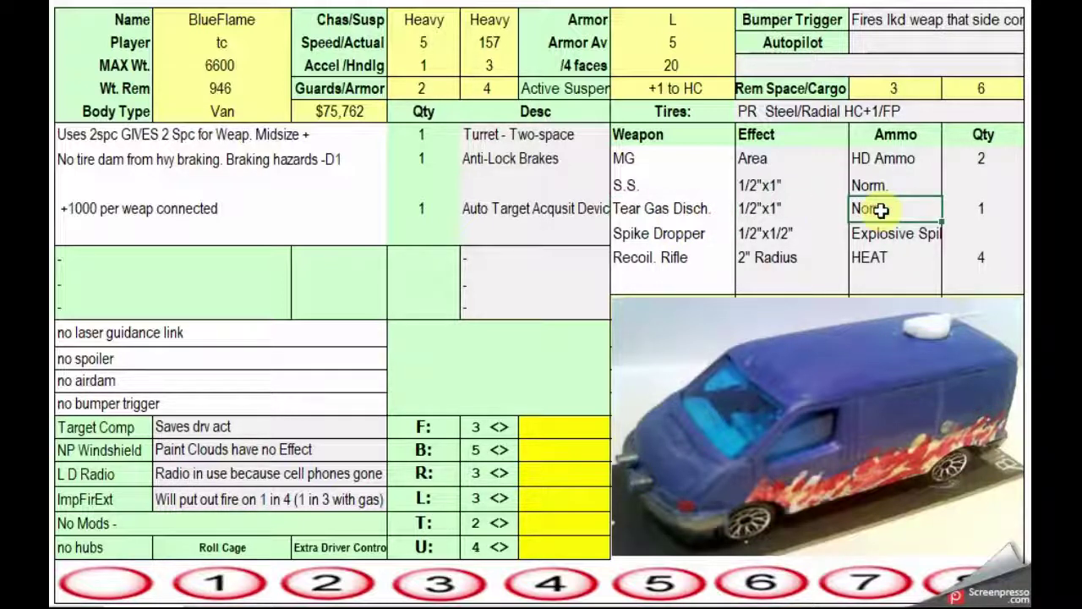
{"action": "left_click", "coordinate": [748, 209]}
{"action": "left_click", "coordinate": [693, 210]}
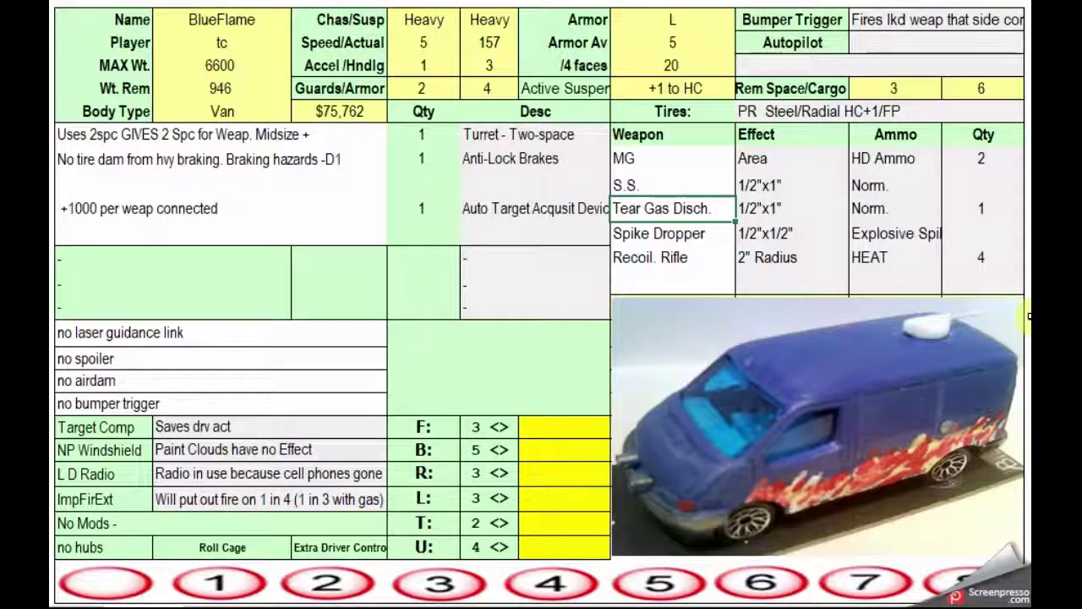
{"action": "left_click", "coordinate": [660, 185]}
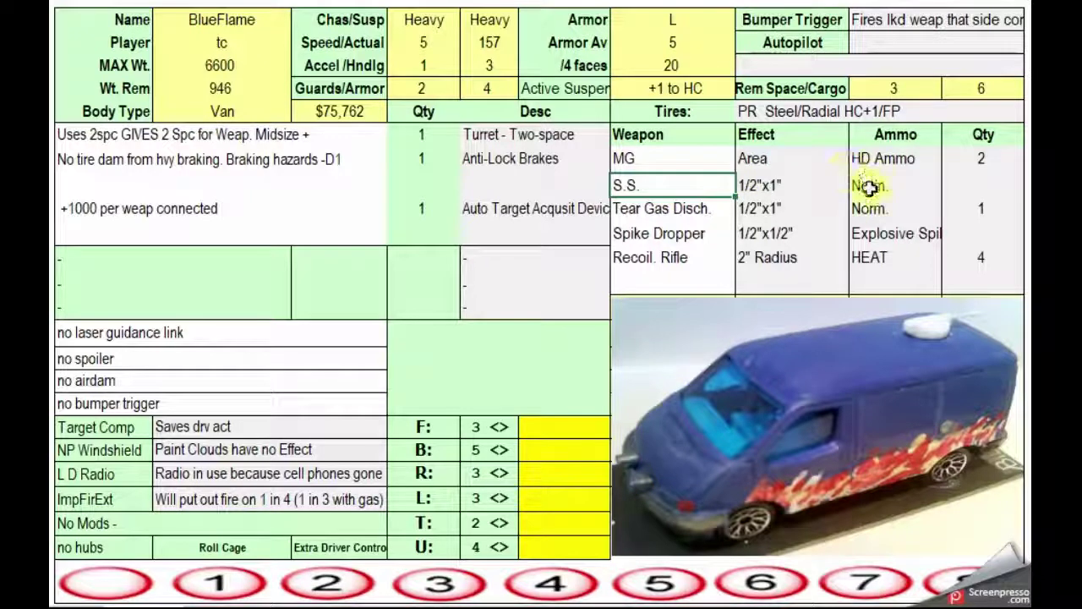
{"action": "left_click", "coordinate": [665, 210]}
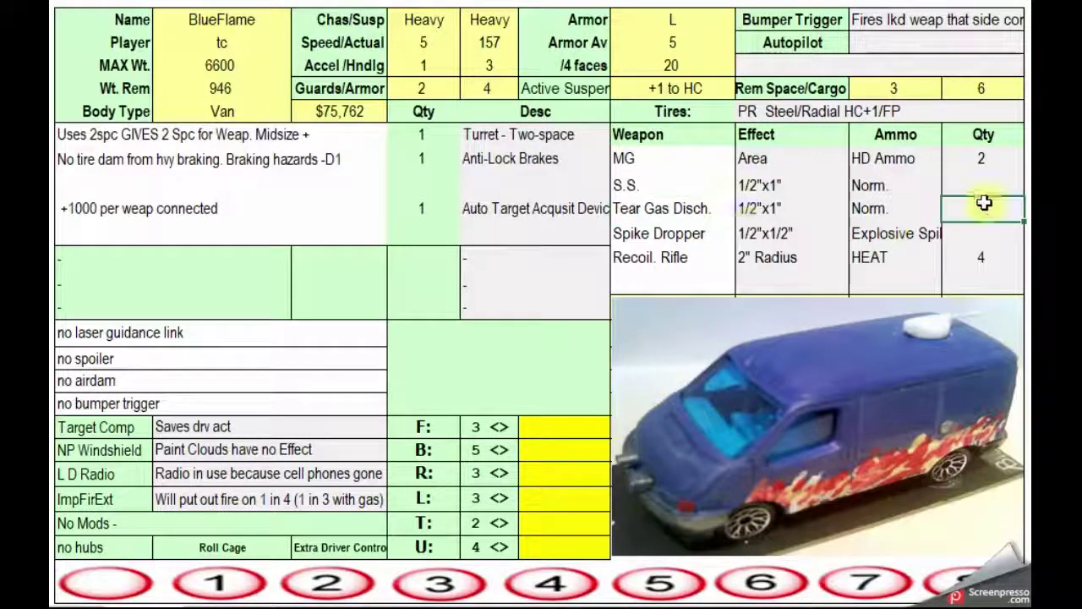
Review the Spike Dropper row's weapon name, ammo type and quantity
{"action": "left_click", "coordinate": [696, 233]}
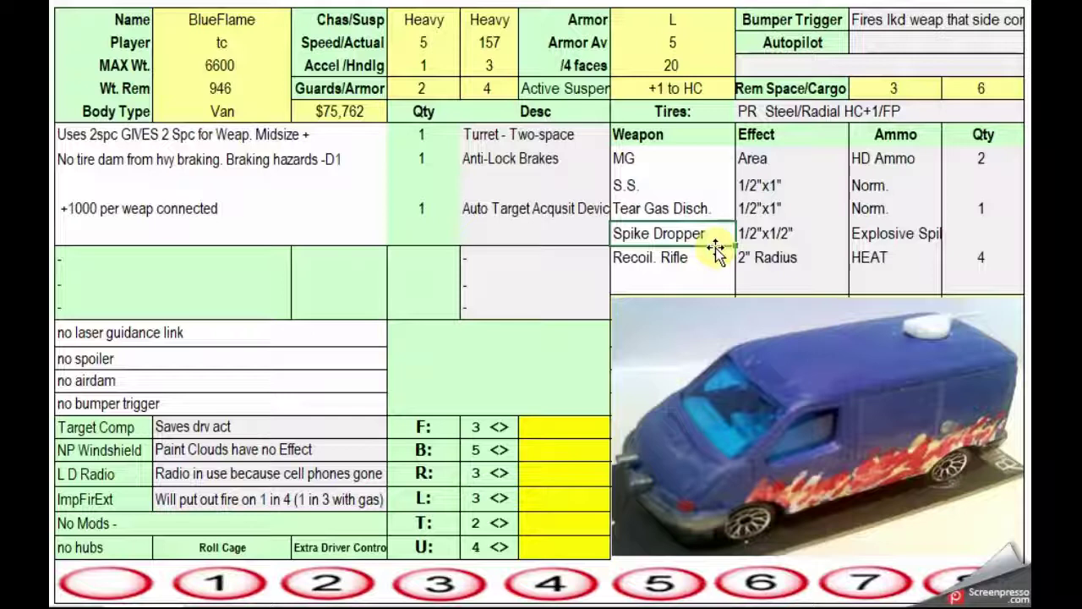
{"action": "left_click", "coordinate": [897, 234]}
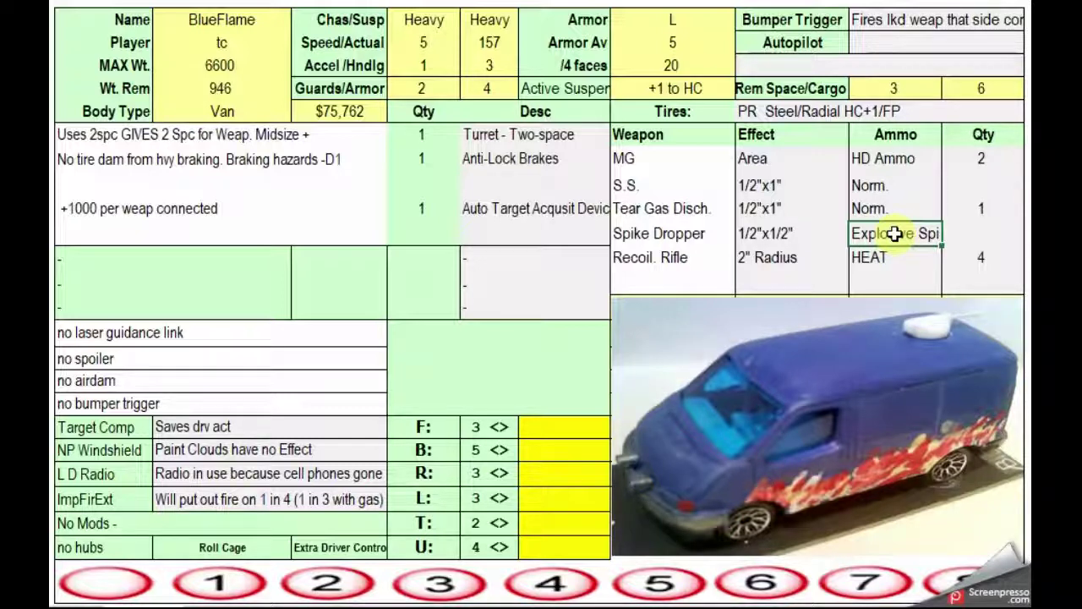
{"action": "left_click", "coordinate": [988, 231]}
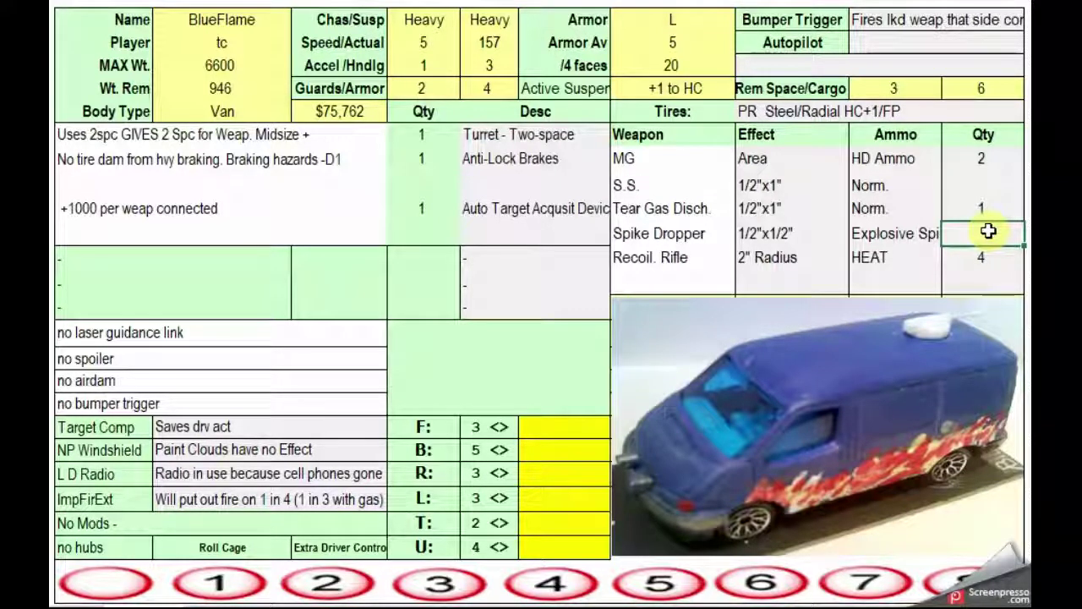
Review the Recoil. Rifle row's weapon name and quantity in the weapon table
{"action": "left_click", "coordinate": [691, 257]}
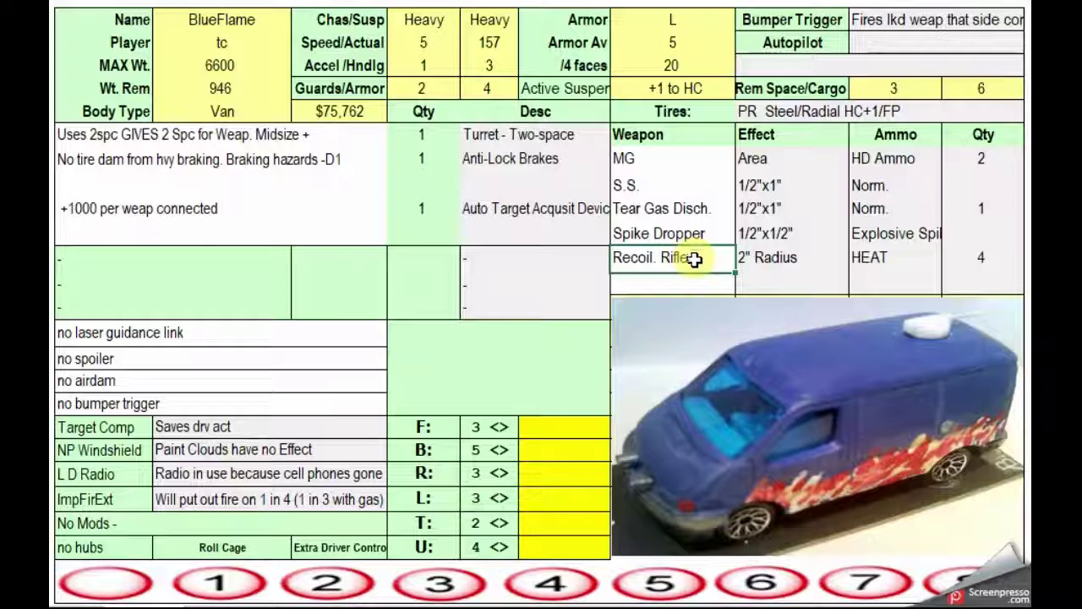
{"action": "left_click", "coordinate": [987, 255]}
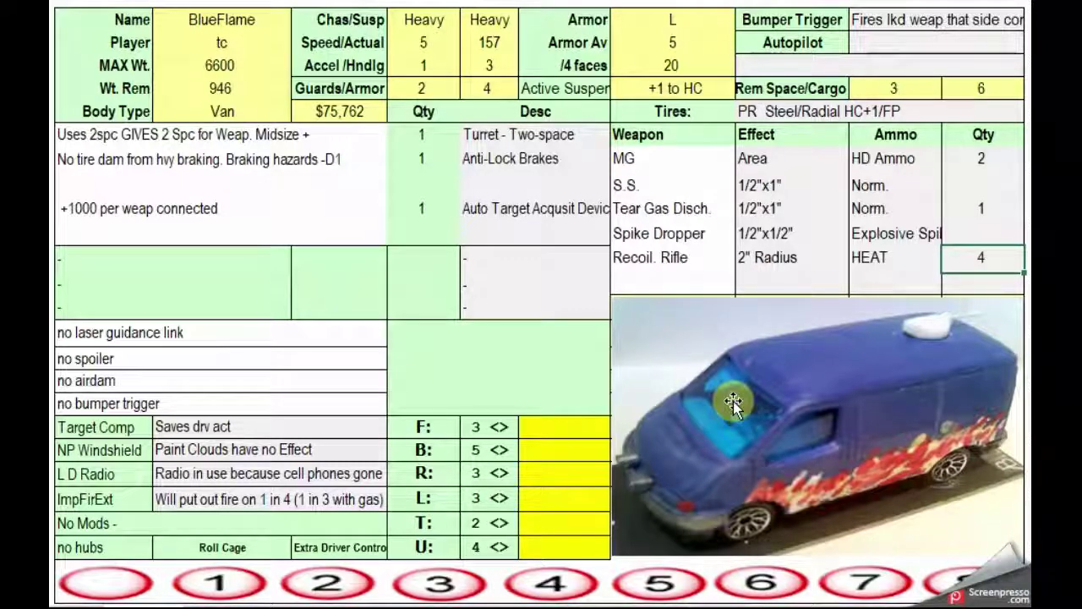
Review the accessory notes for the two-space turret, the anti-lock brakes and the auto target acquisition device
{"action": "left_click", "coordinate": [137, 132]}
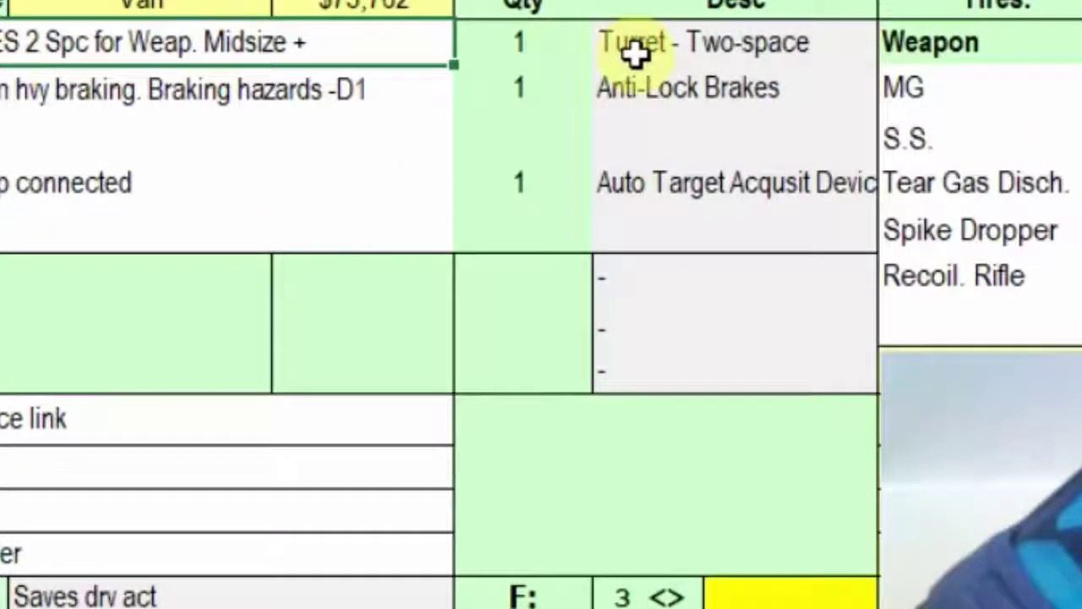
{"action": "left_click", "coordinate": [169, 108]}
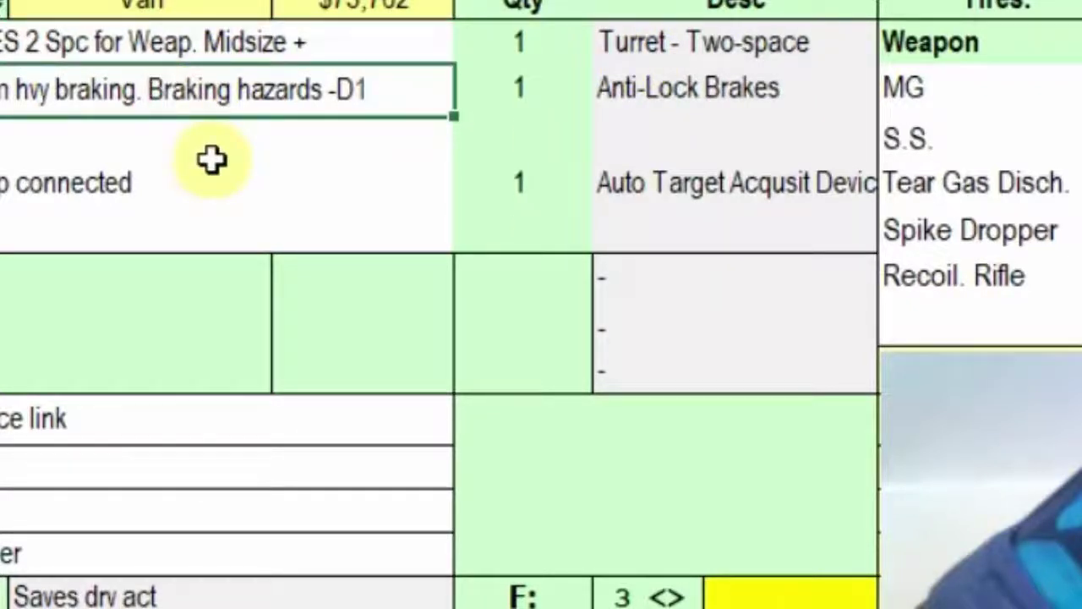
{"action": "left_click", "coordinate": [676, 83]}
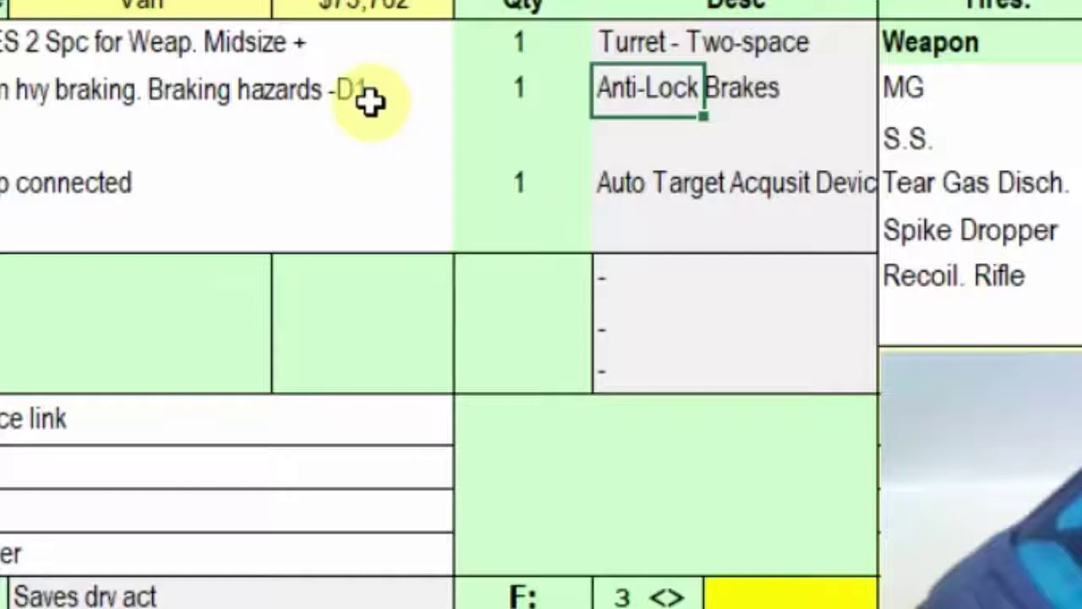
{"action": "left_click", "coordinate": [85, 193]}
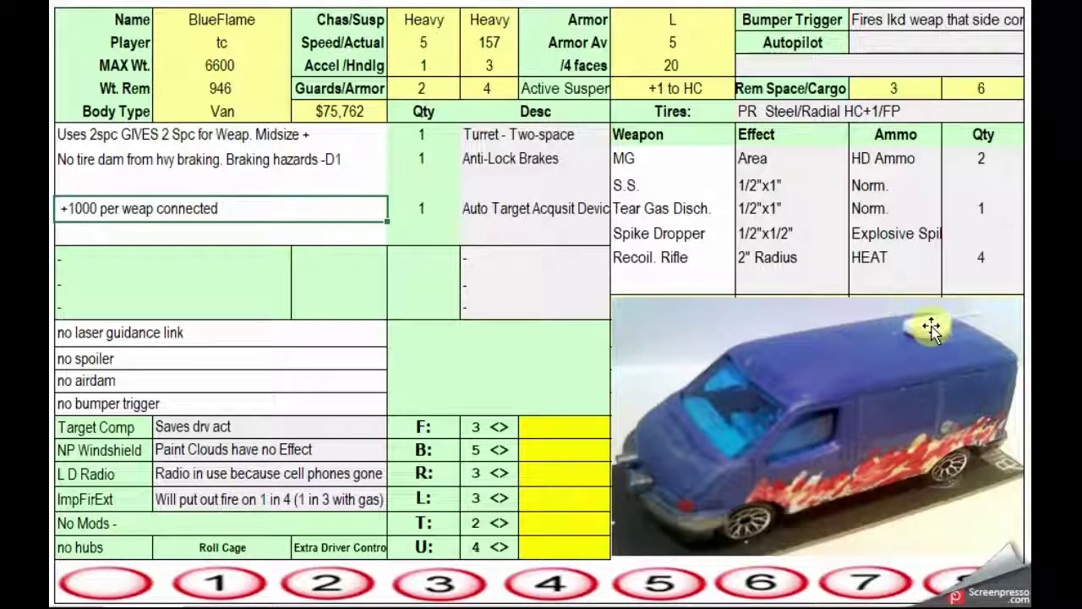
Check the laser guidance link, spoiler, airdam and bumper trigger entries below the accessory list
{"action": "left_click", "coordinate": [213, 331]}
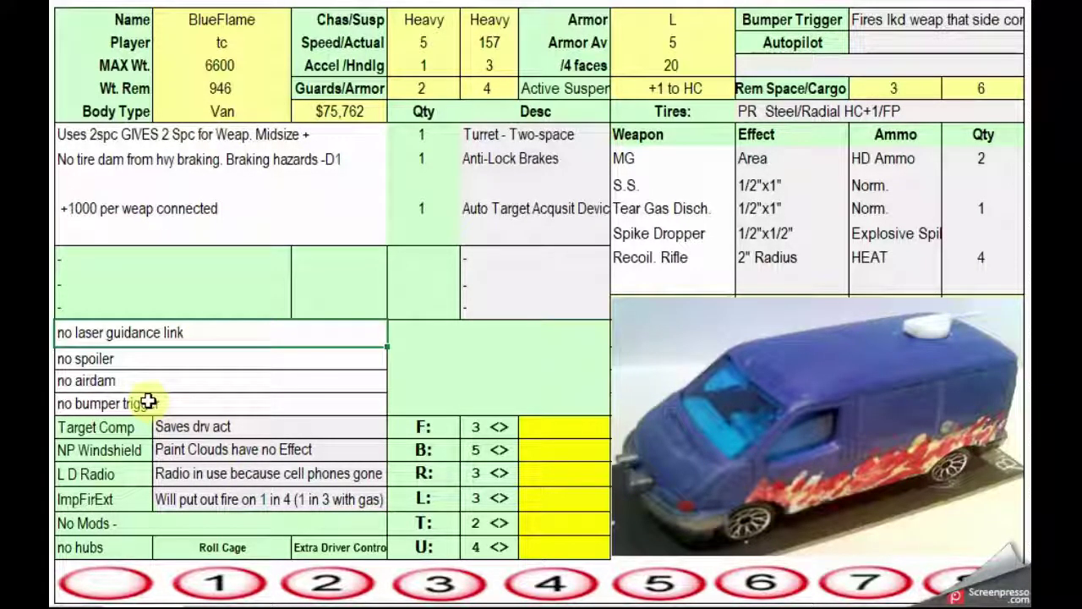
{"action": "left_click", "coordinate": [123, 362]}
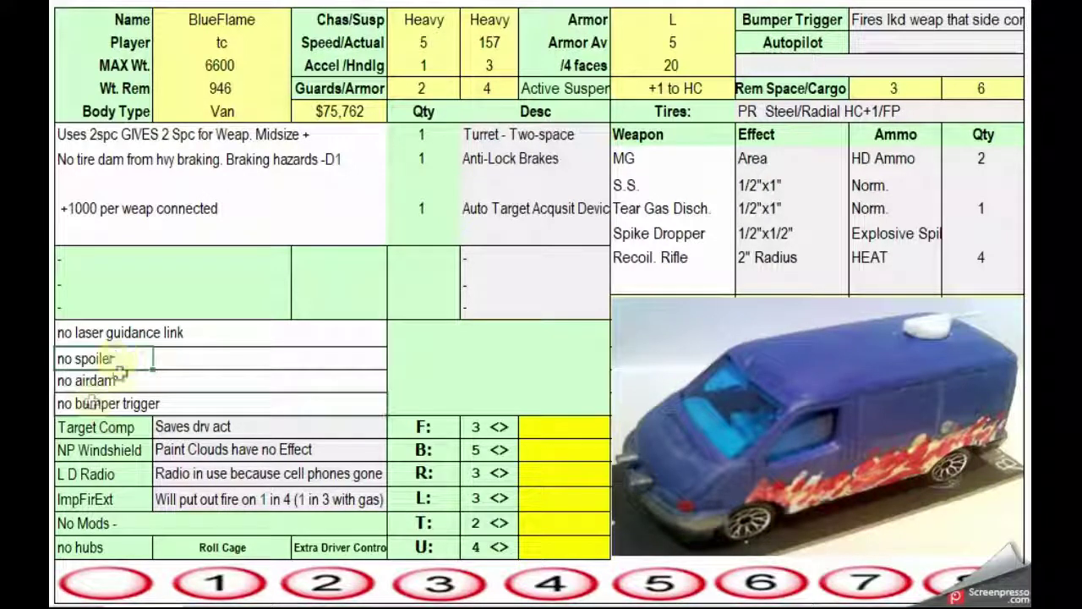
{"action": "left_click", "coordinate": [91, 402]}
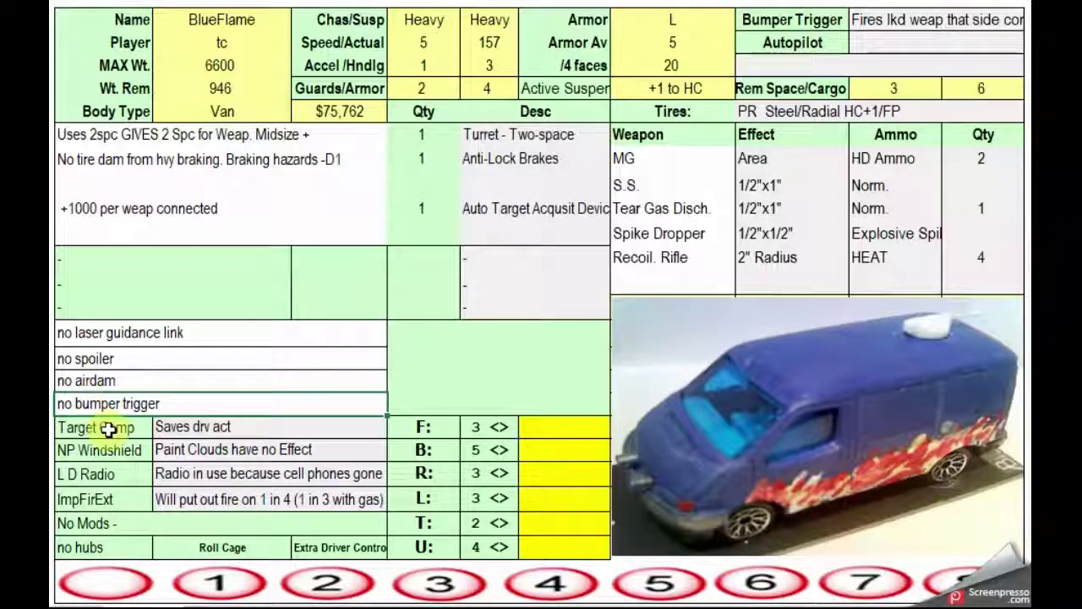
Review the Target Comp, NP Windshield, L D Radio and ImpFirExt entries together with their effect notes
{"action": "left_click", "coordinate": [108, 428]}
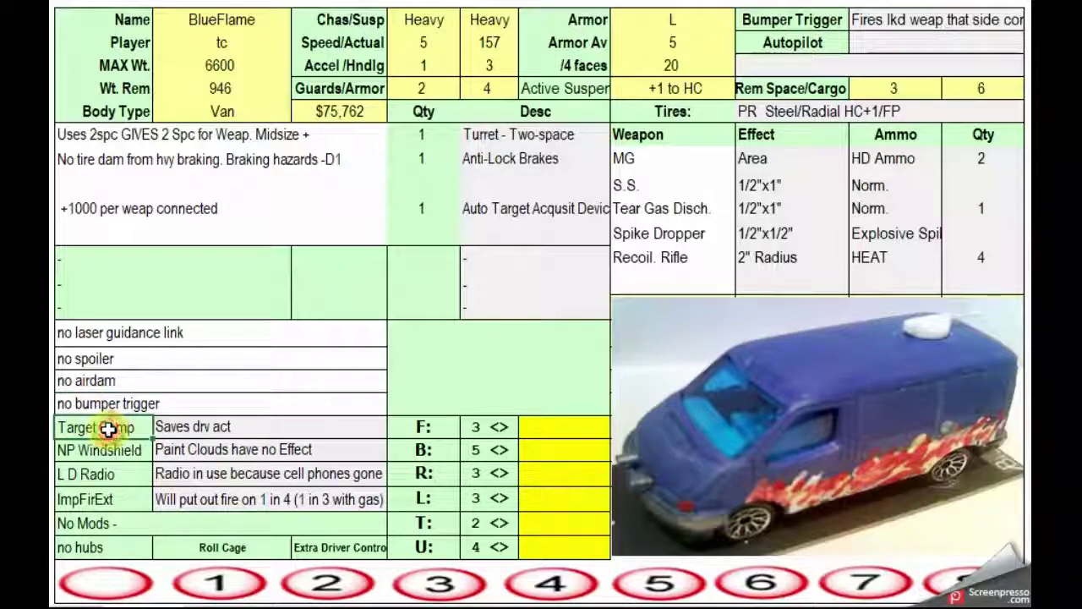
{"action": "left_click", "coordinate": [191, 428]}
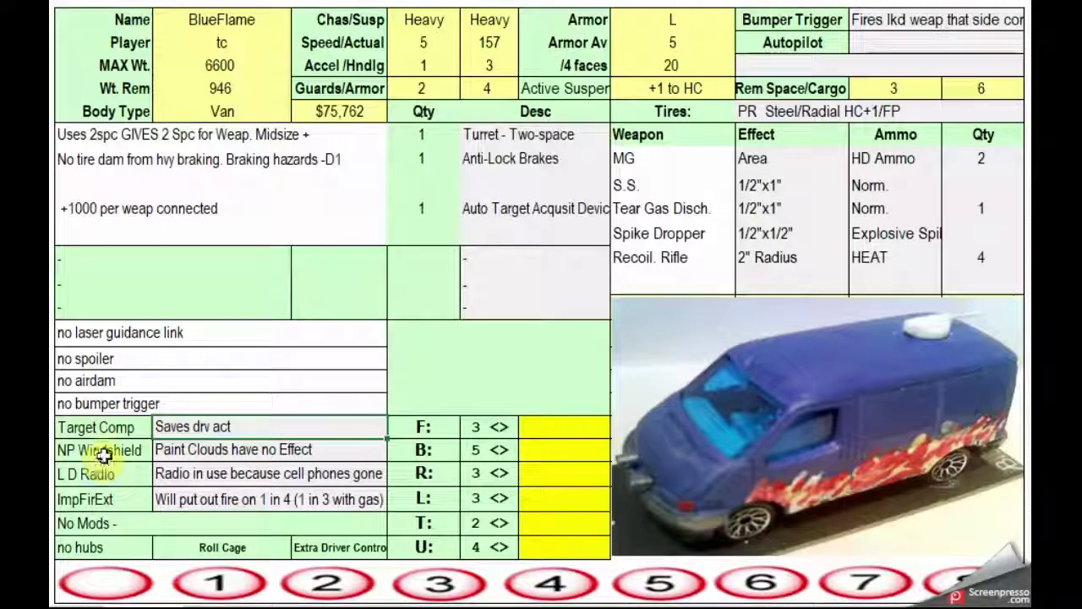
{"action": "left_click", "coordinate": [103, 453]}
{"action": "left_click", "coordinate": [167, 450]}
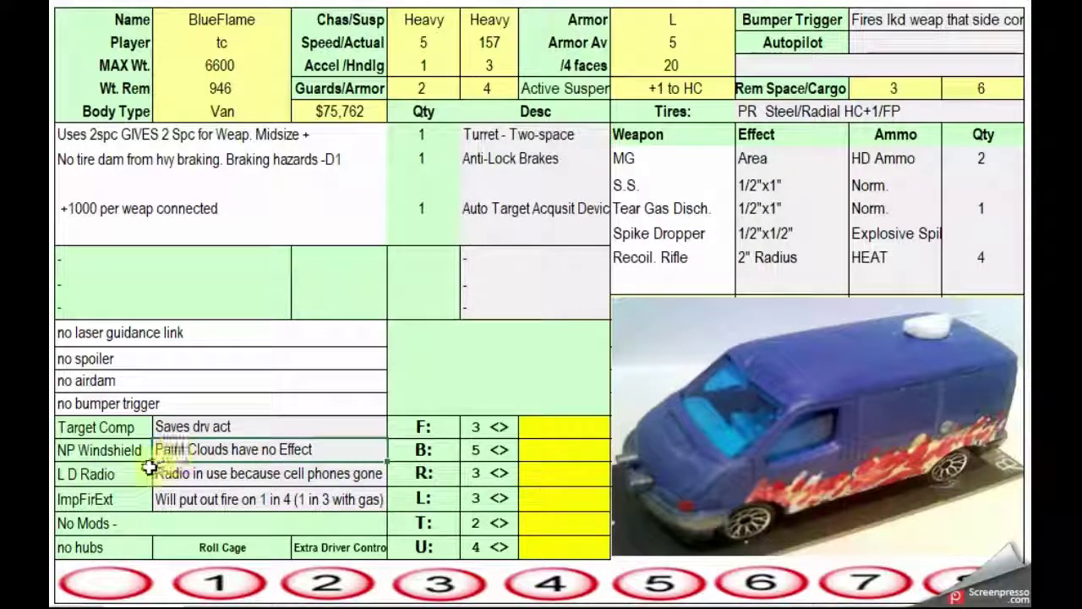
{"action": "left_click", "coordinate": [124, 475]}
{"action": "left_click", "coordinate": [174, 474]}
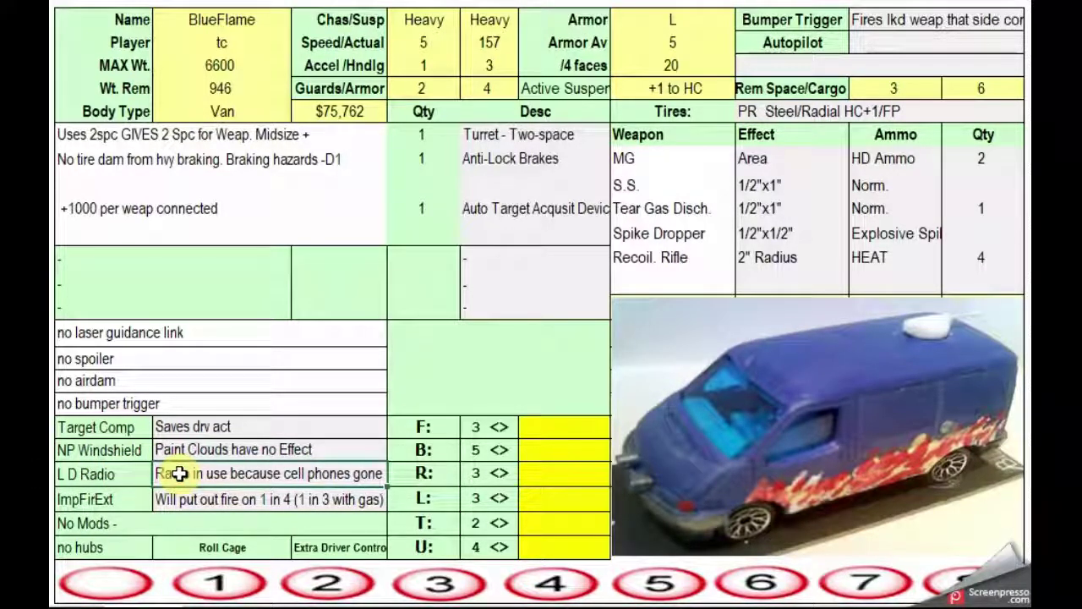
{"action": "left_click", "coordinate": [166, 500]}
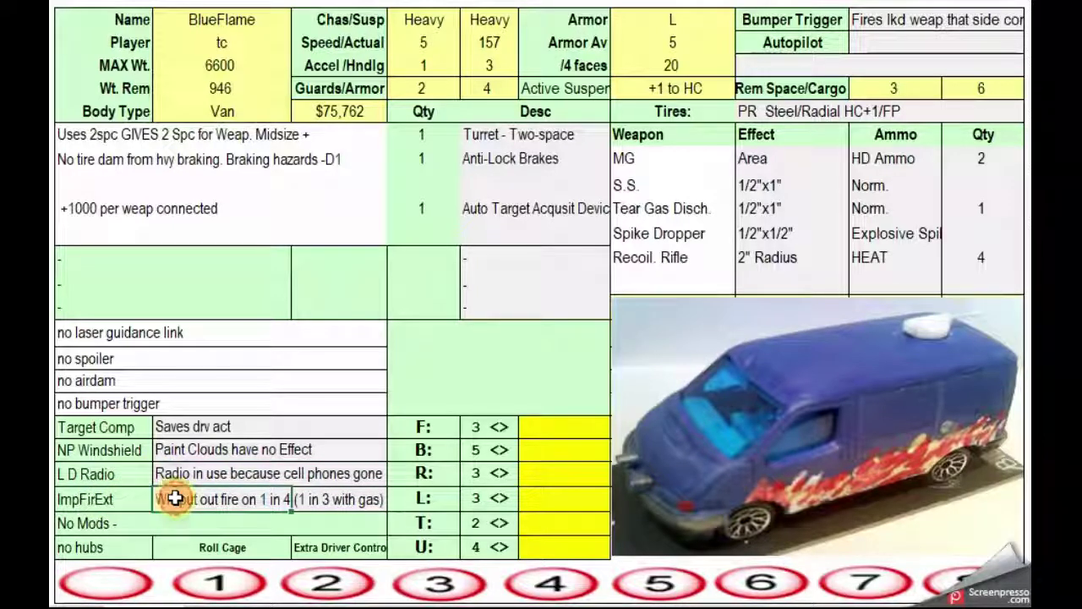
Check the modifications, hubs and Roll Cage entries at the end of the equipment list
{"action": "left_click", "coordinate": [110, 521]}
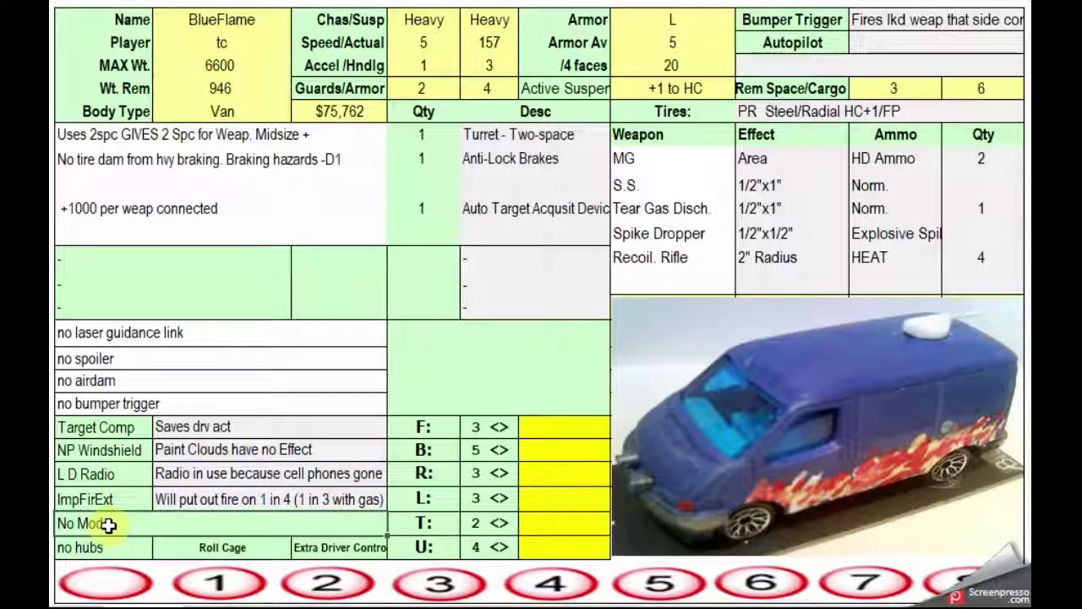
{"action": "key", "text": "F2"}
{"action": "type", "text": "-"}
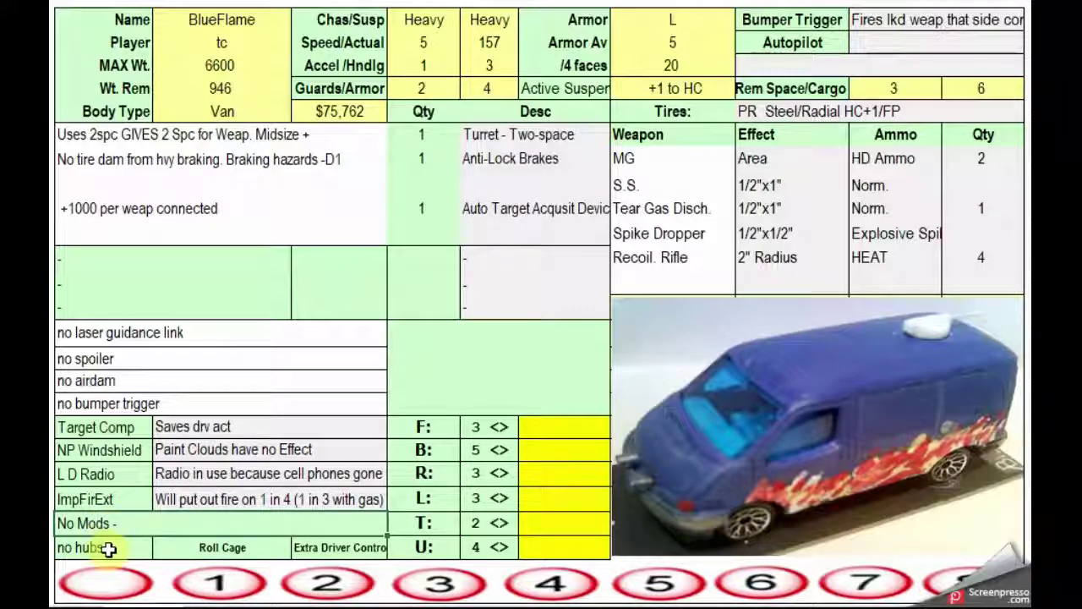
{"action": "left_click", "coordinate": [108, 549]}
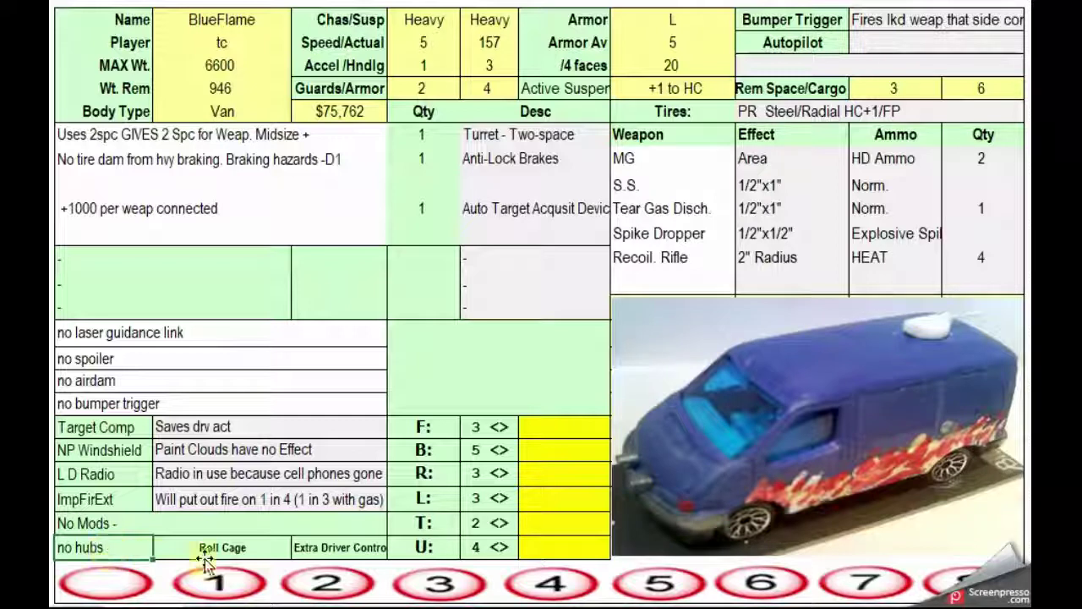
{"action": "left_click", "coordinate": [253, 548]}
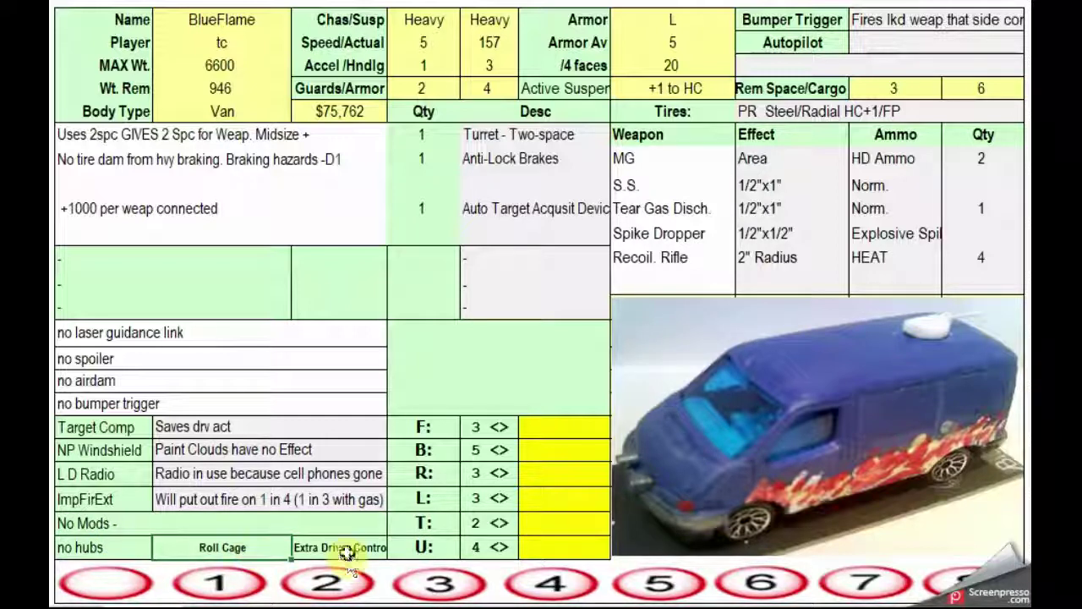
Select the armor values for all six sides, from F through U, to examine them together
{"action": "left_click", "coordinate": [489, 427]}
{"action": "left_click_drag", "start_coordinate": [490, 448], "coordinate": [483, 473]}
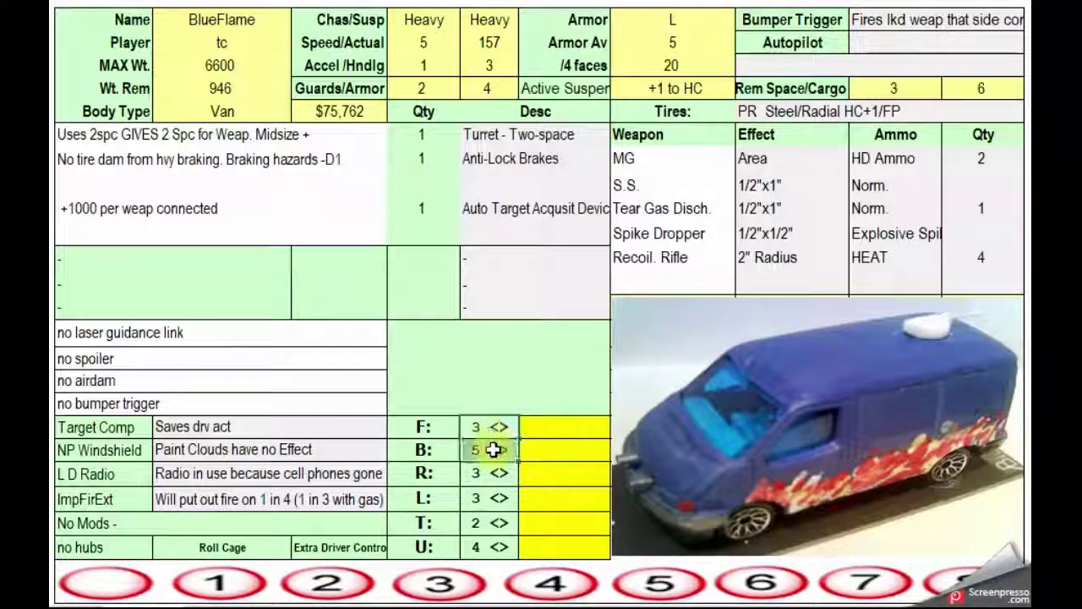
{"action": "mouse_move", "coordinate": [490, 448]}
{"action": "left_mouse_down"}
{"action": "mouse_move", "coordinate": [480, 492]}
{"action": "mouse_move", "coordinate": [502, 549]}
{"action": "left_mouse_up"}
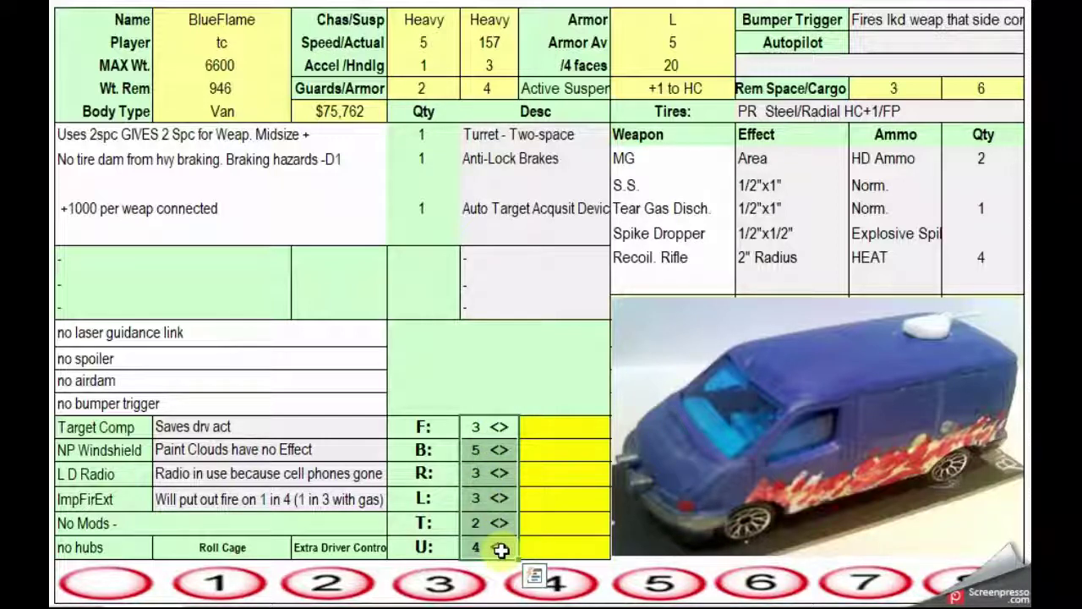